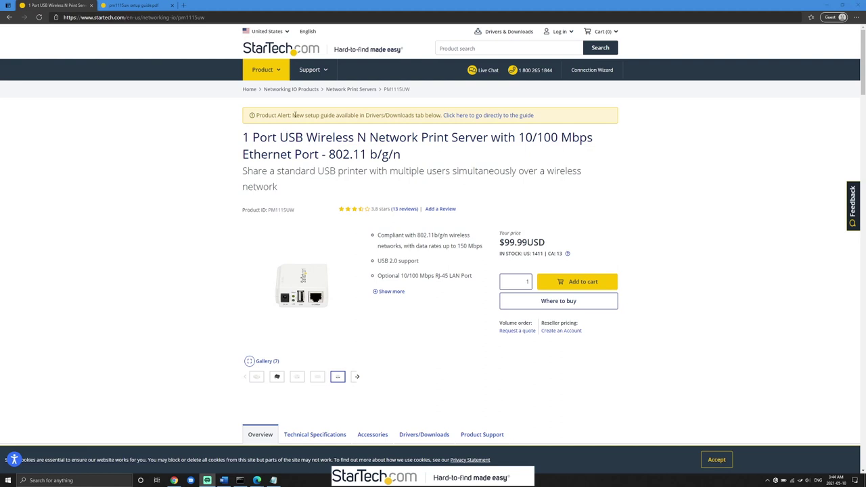
- Show the pm1115uw setup guide.pdf at page 7, 'Manually Setting Up the Print Server'
left_click(544, 119)
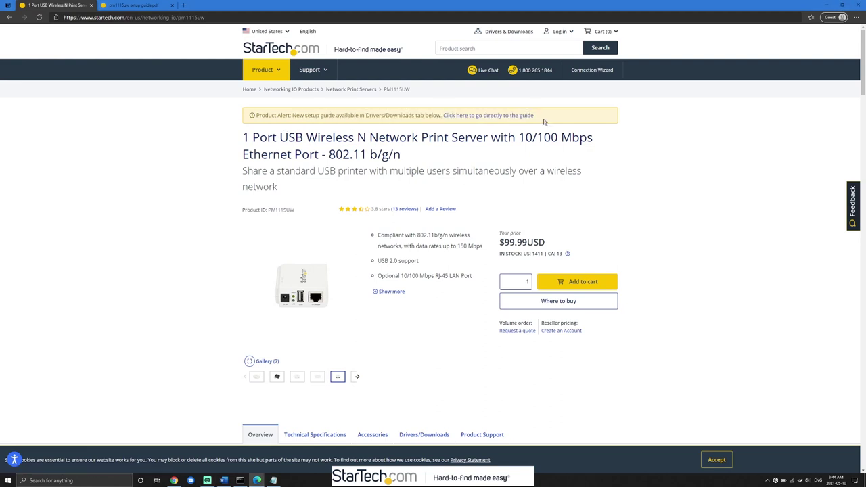
left_click(141, 5)
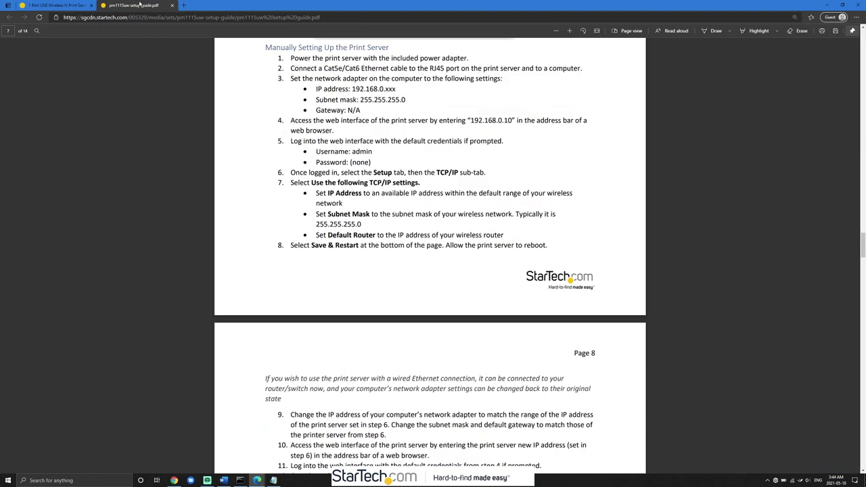
key("Home")
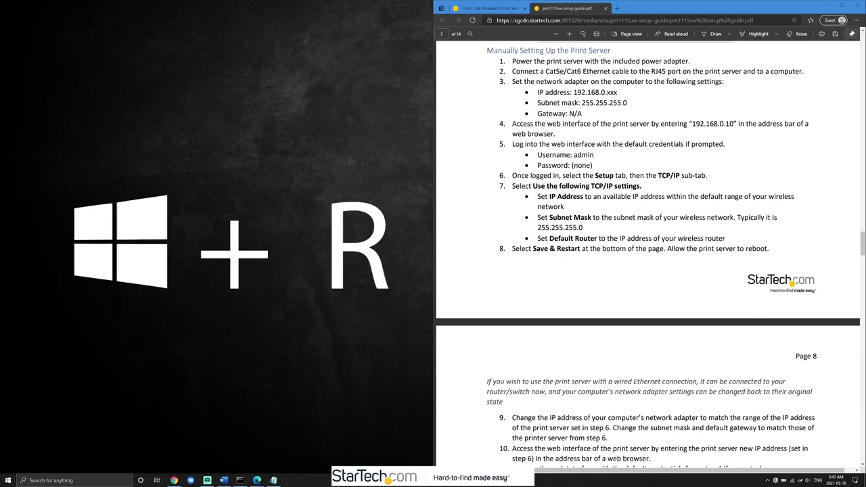
- Open Network Connections with the Run command 'control netconnections'
key("super+r")
key("End")
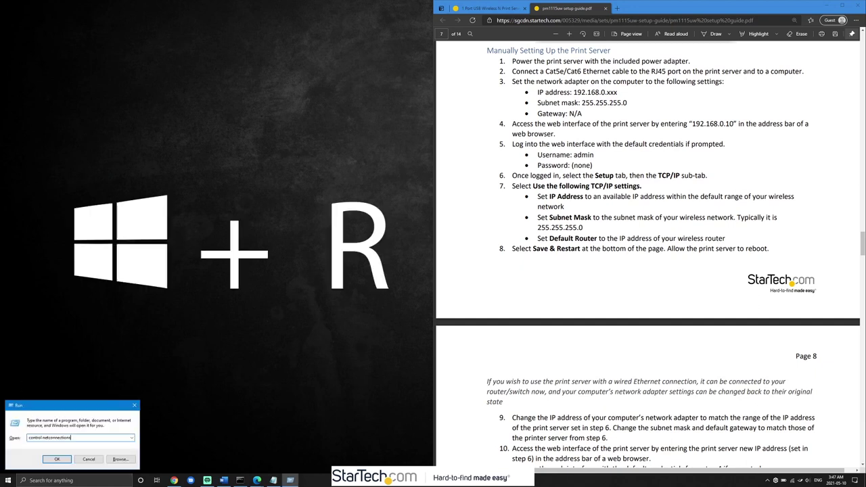
key("ctrl+a")
key("BackSpace")
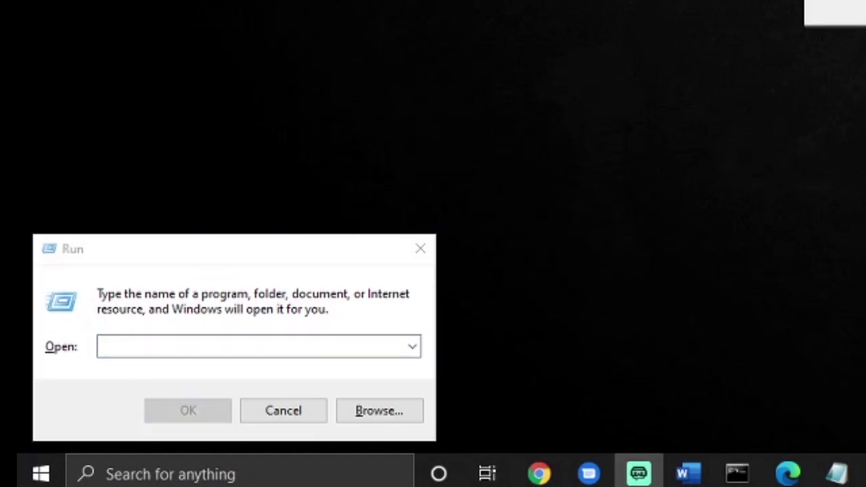
left_click(147, 342)
type("control ")
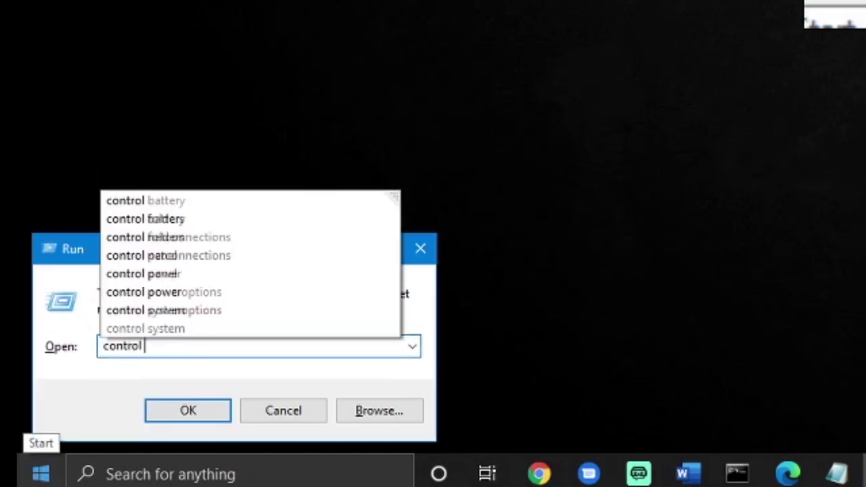
type("netconnections")
key("BackSpace")
key("BackSpace")
key("BackSpace")
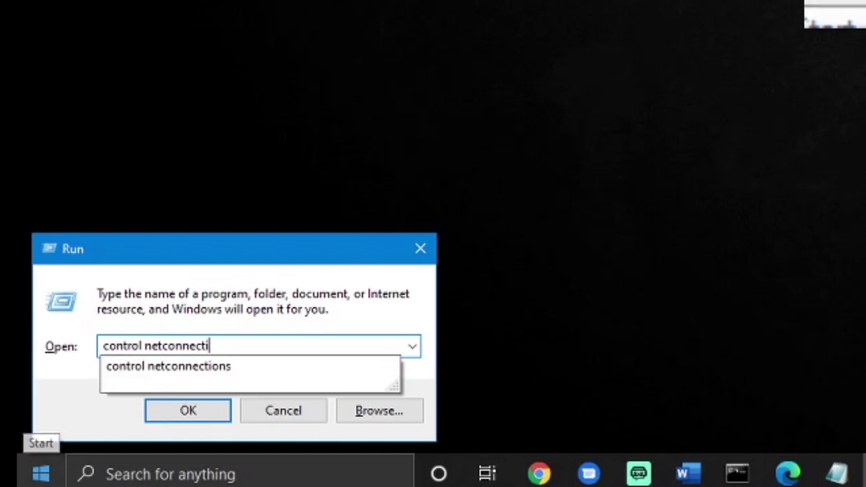
key("Return")
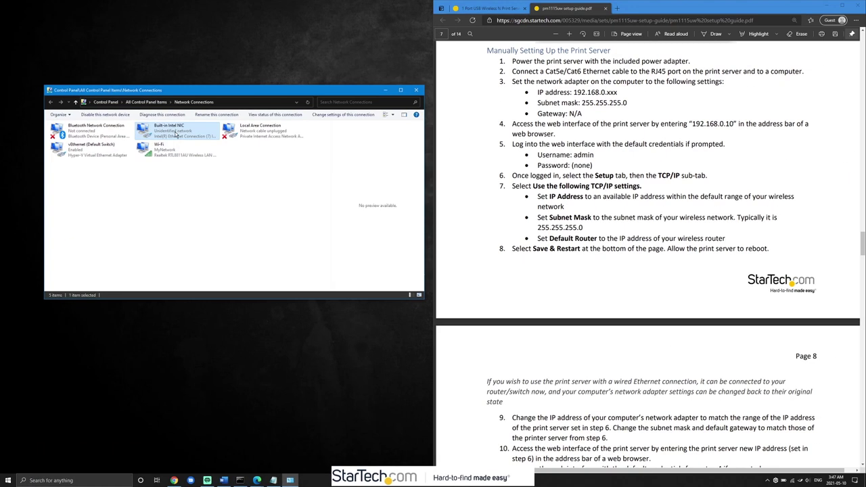
- Give the Built-in Intel NIC IPv4 address 192.168.0.1 with mask 255.255.255.0
right_click(175, 135)
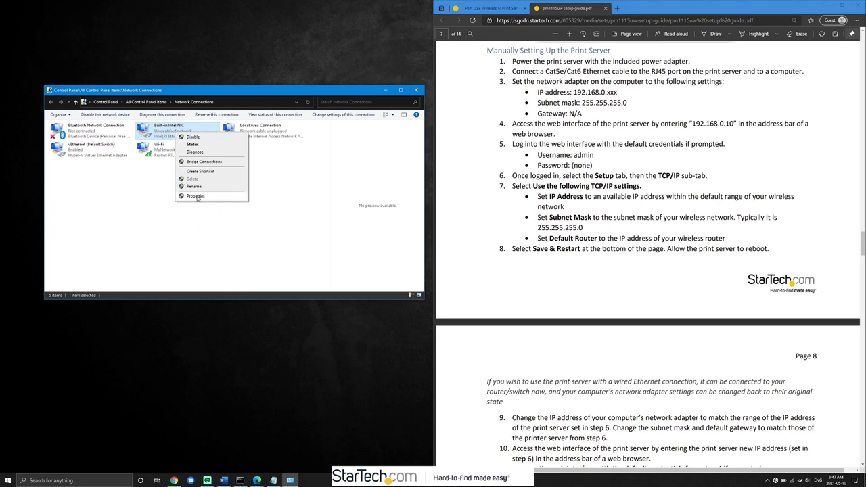
left_click(196, 196)
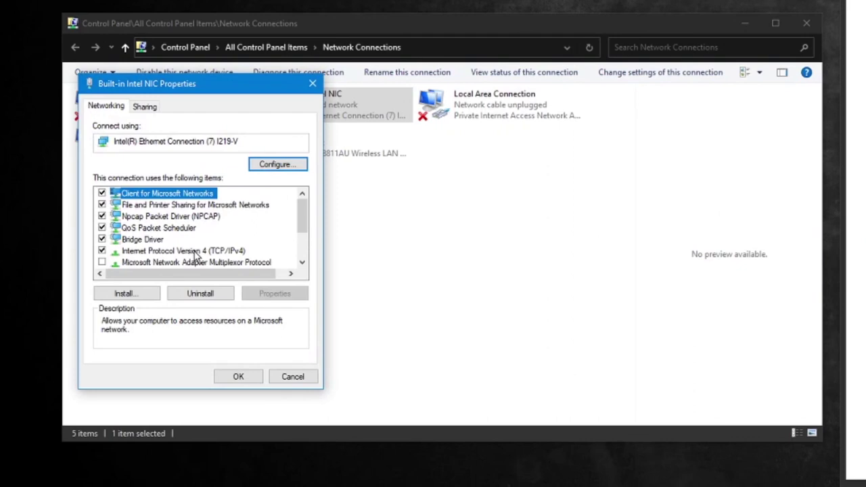
left_click(111, 204)
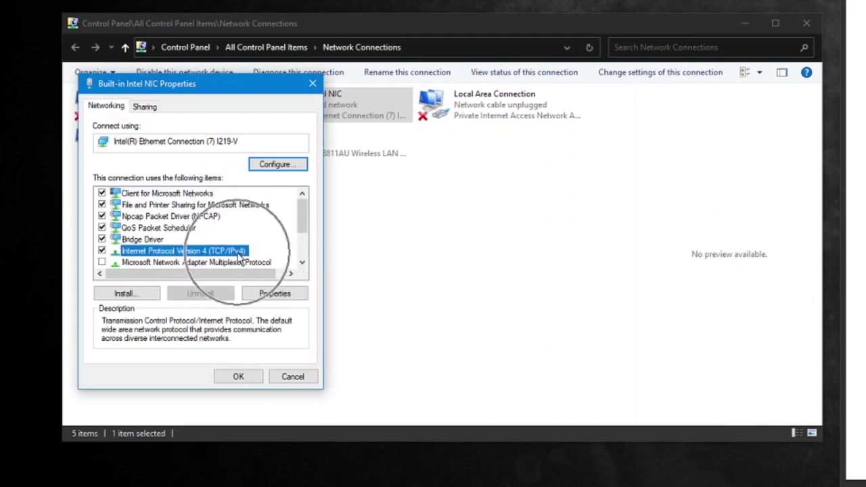
left_click(274, 294)
type("192 . ")
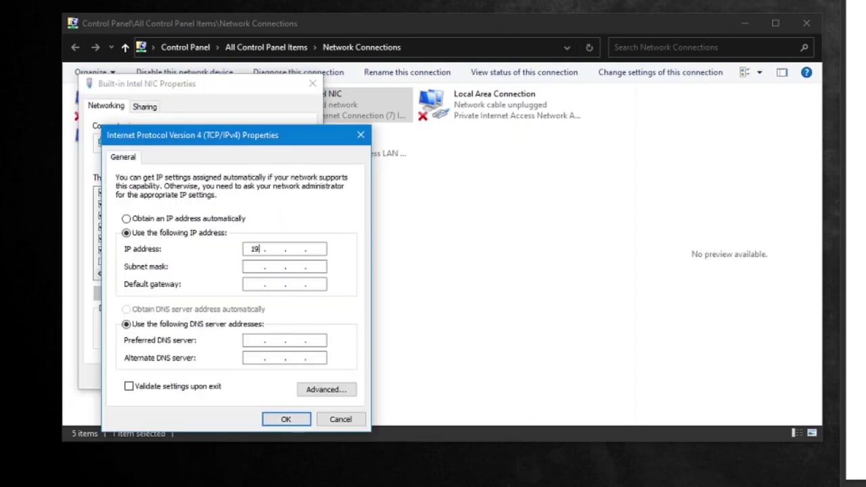
type("168 . 0 . 1")
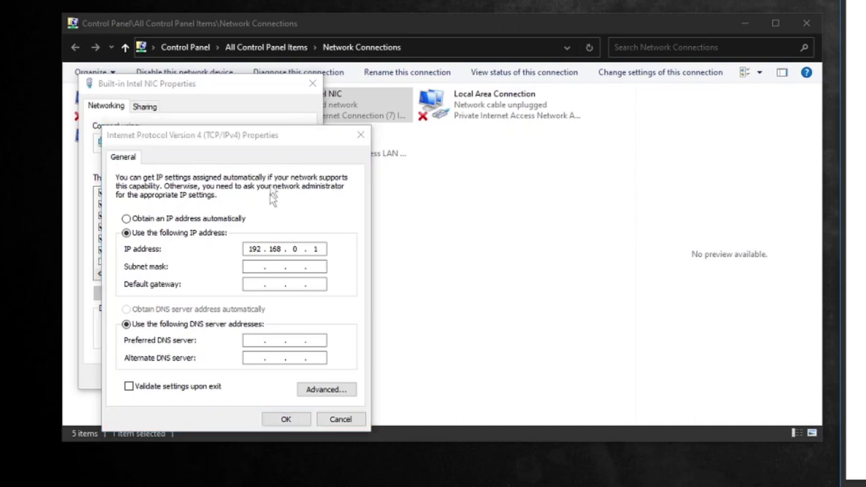
left_click(328, 251)
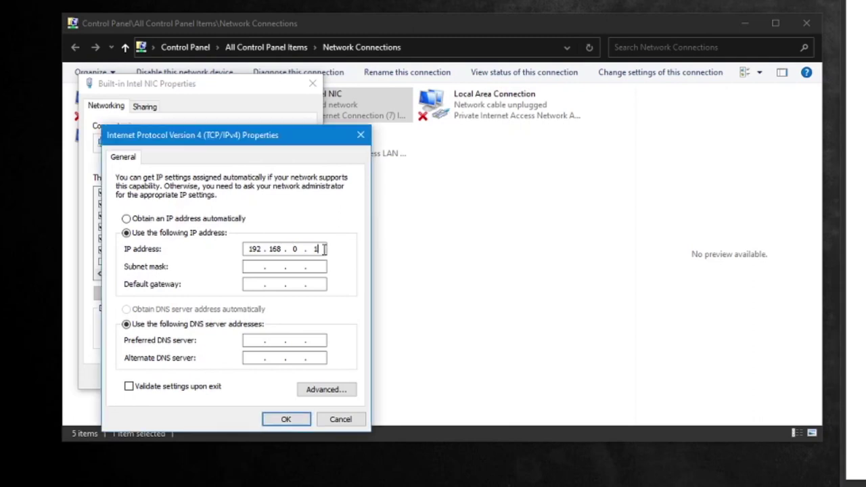
left_click(251, 267)
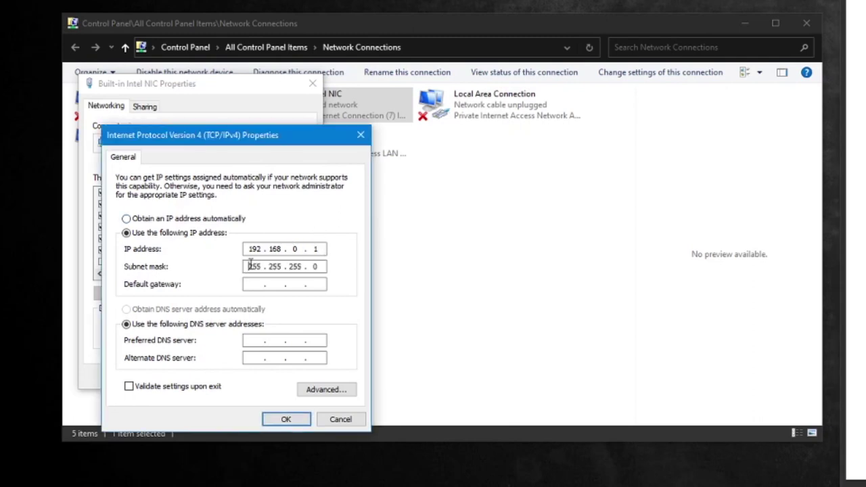
left_click(278, 421)
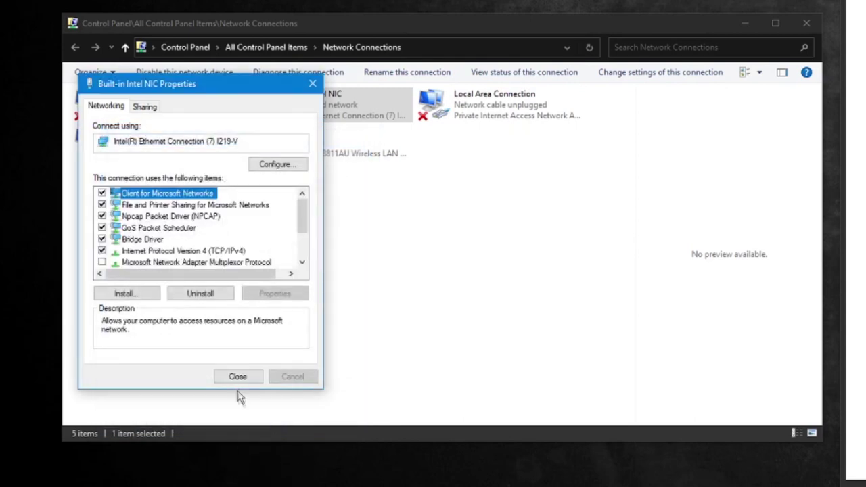
left_click(238, 380)
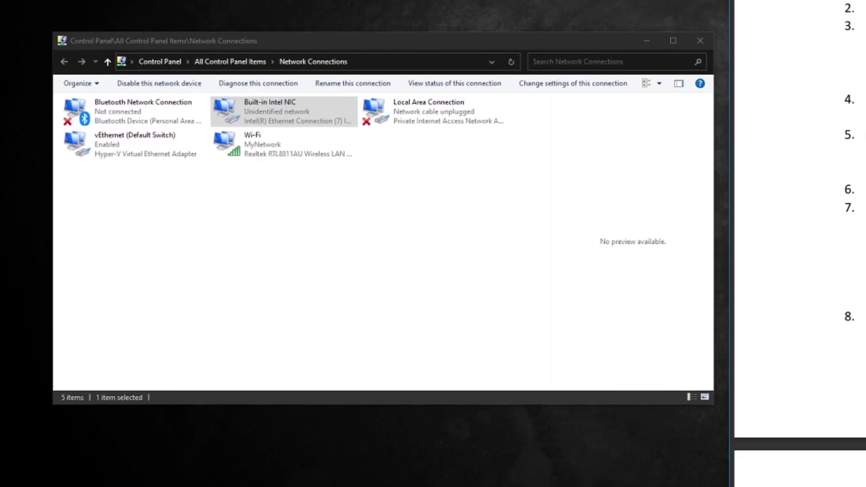
- Load 192.168.0.10 in a new Edge window snapped to the left half
left_click(602, 8)
left_click_drag(618, 8, 92, 76)
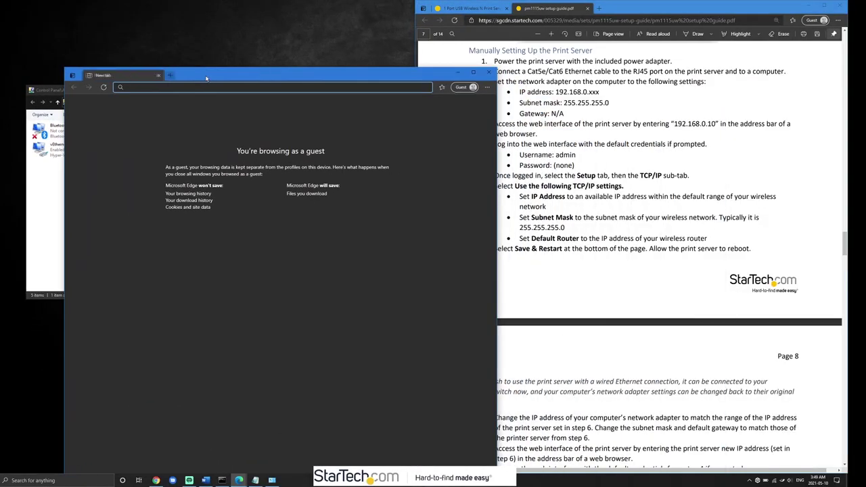
key("super+Left")
type("192.168.0.10")
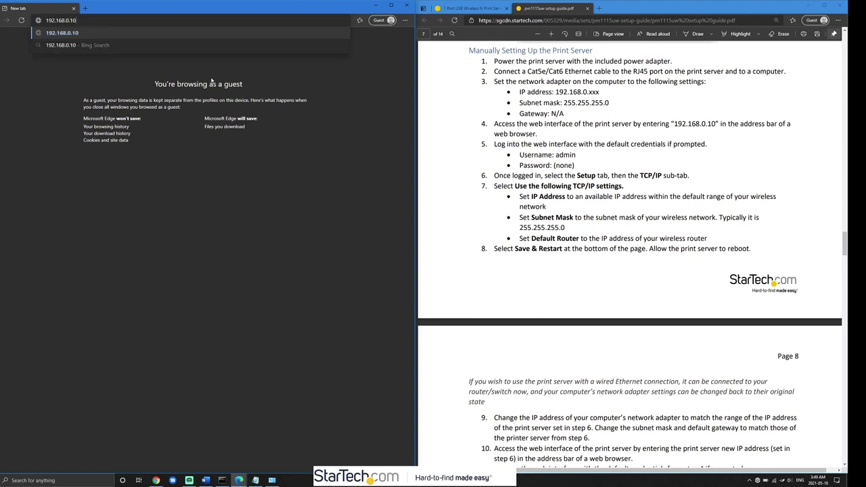
key("Return")
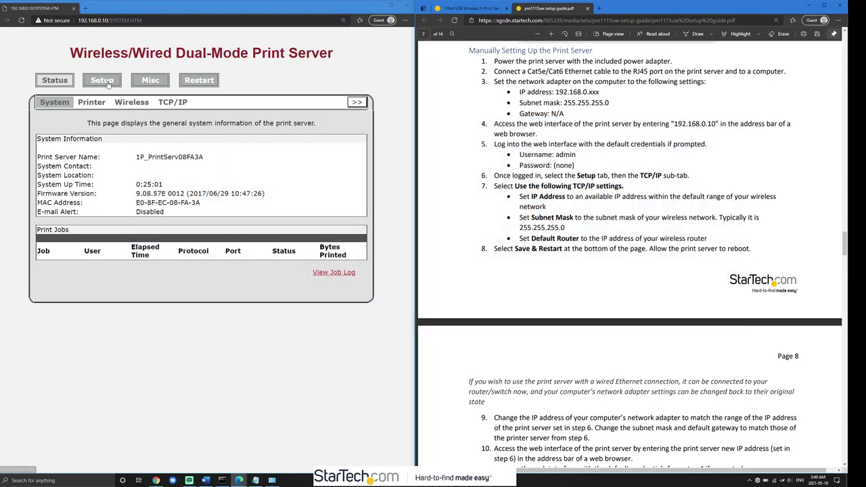
- Go to Setup > TCP/IP on the print server and select its IP address 192.168.0.10
left_click(102, 81)
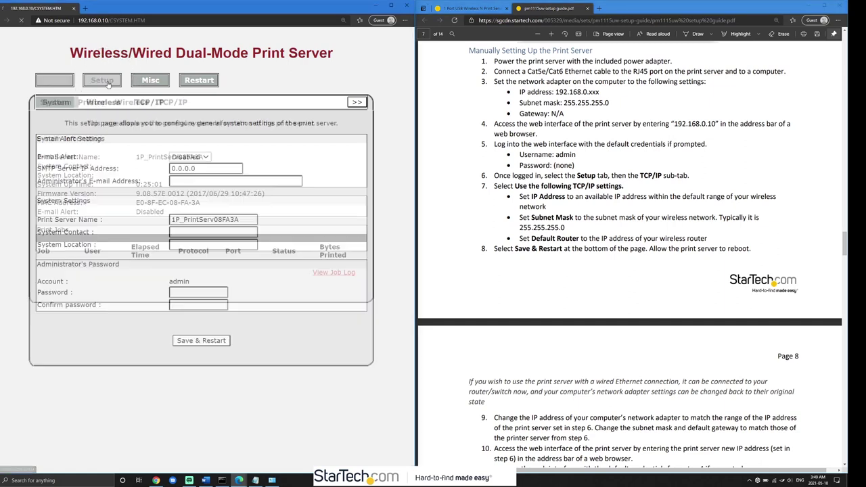
left_click(150, 102)
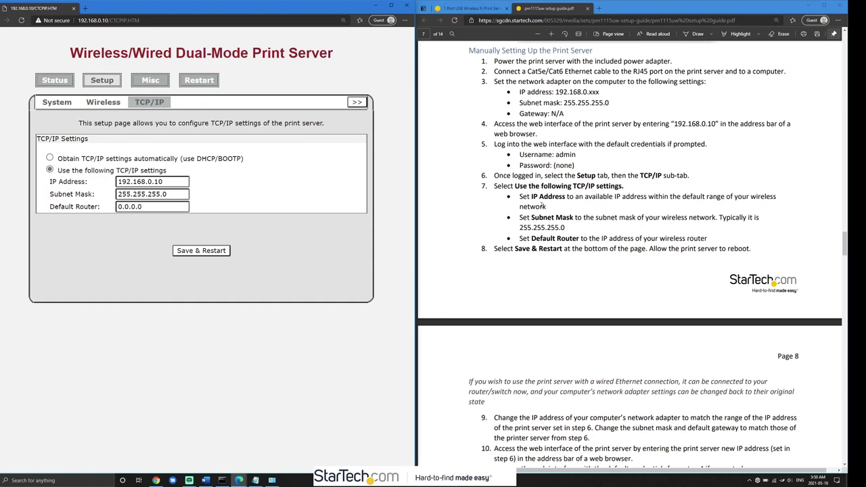
left_click_drag(163, 182, 99, 157)
left_click(119, 163)
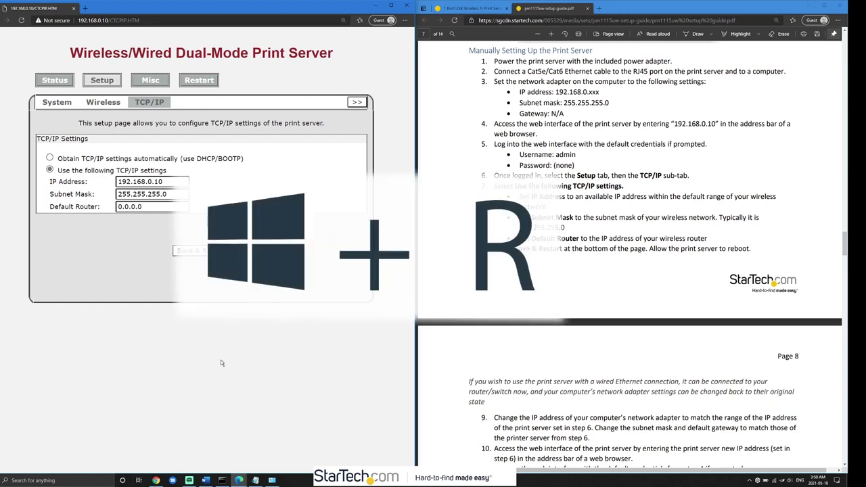
- Run ipconfig /all in an administrator Command Prompt after checking the connected Wi-Fi
key("super+r")
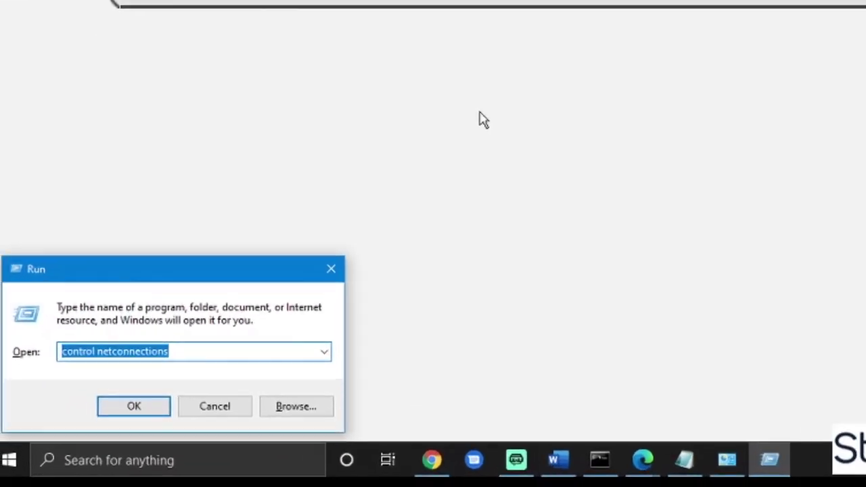
type("cmd")
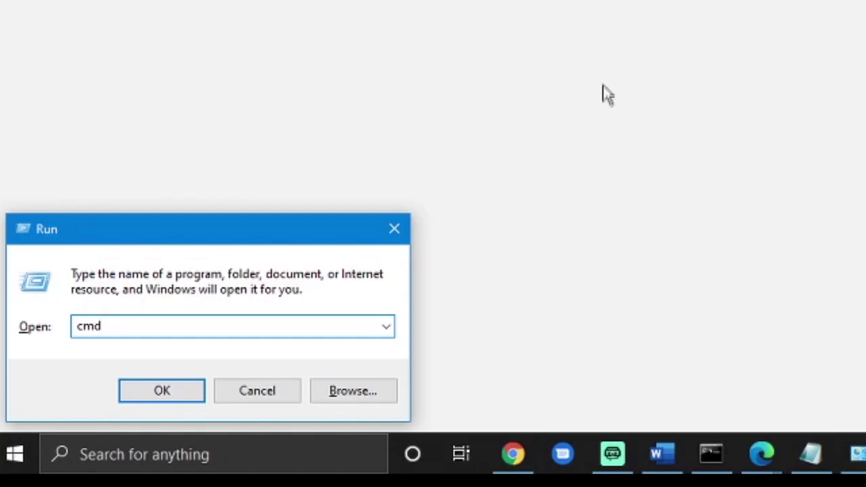
key("ctrl+shift+Return")
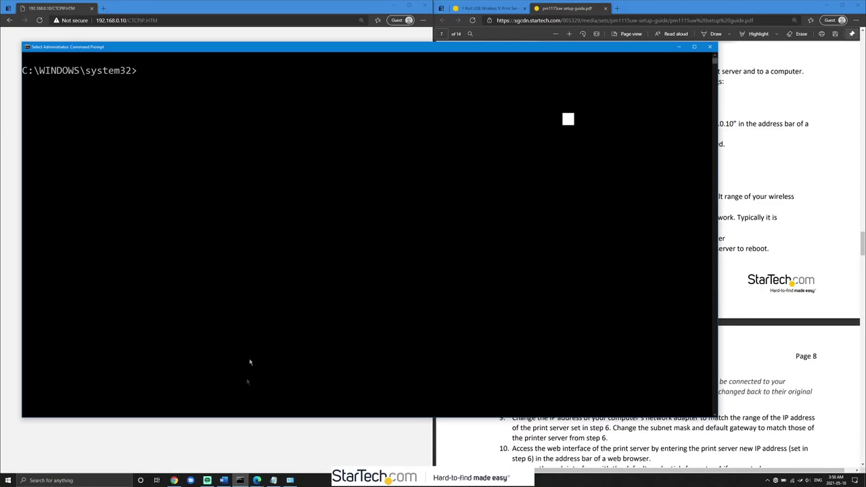
left_click(210, 72)
left_click(792, 481)
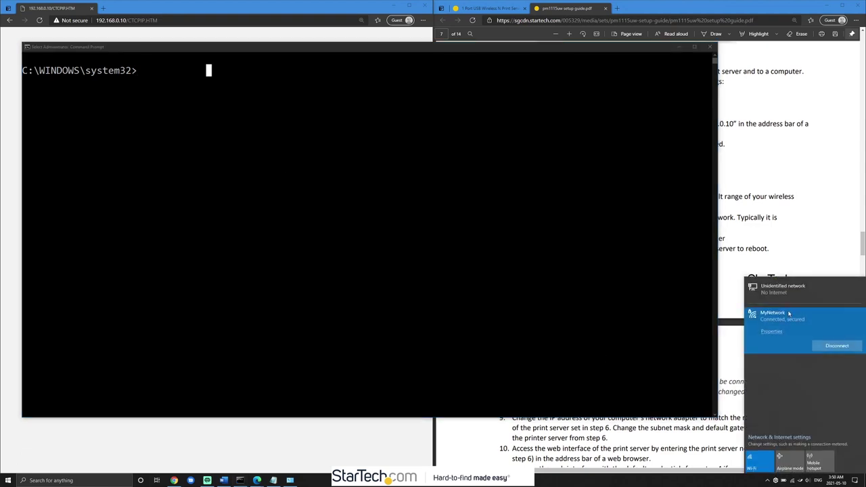
left_click(607, 312)
left_click(213, 96)
type("ipconfig")
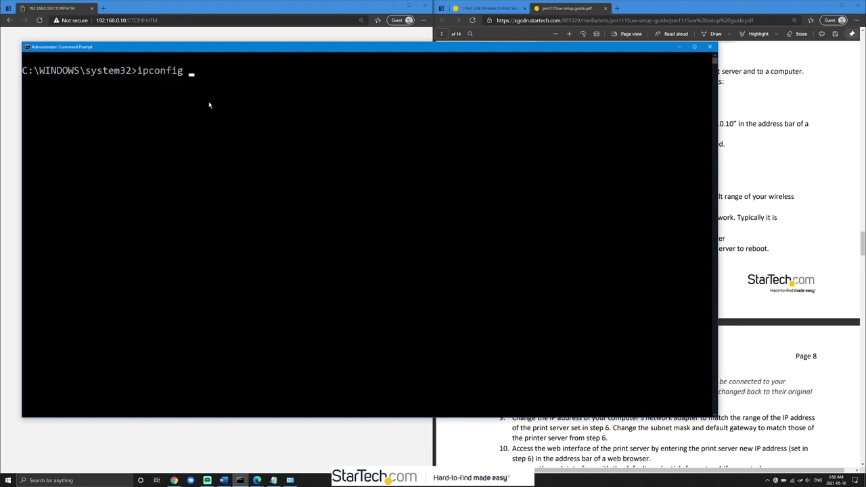
type(" /all")
key("Return")
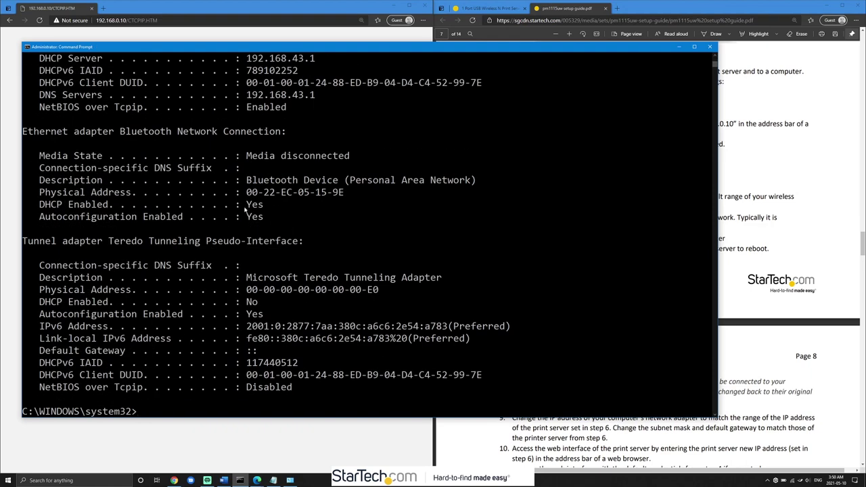
- Copy the Wi-Fi adapter details and note 192.168.43.81 after IP 1: in Notepad
scroll(237, 230, "up", 2)
scroll(233, 237, "up", 4)
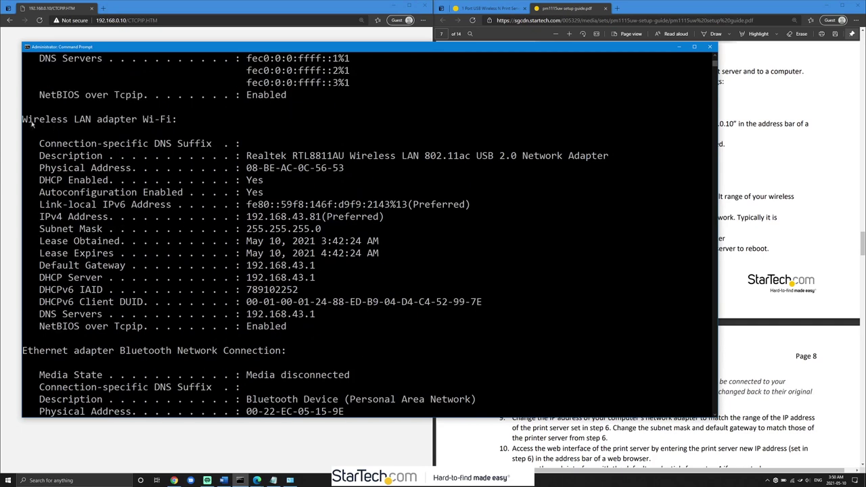
left_click_drag(23, 120, 287, 327)
right_click(287, 328)
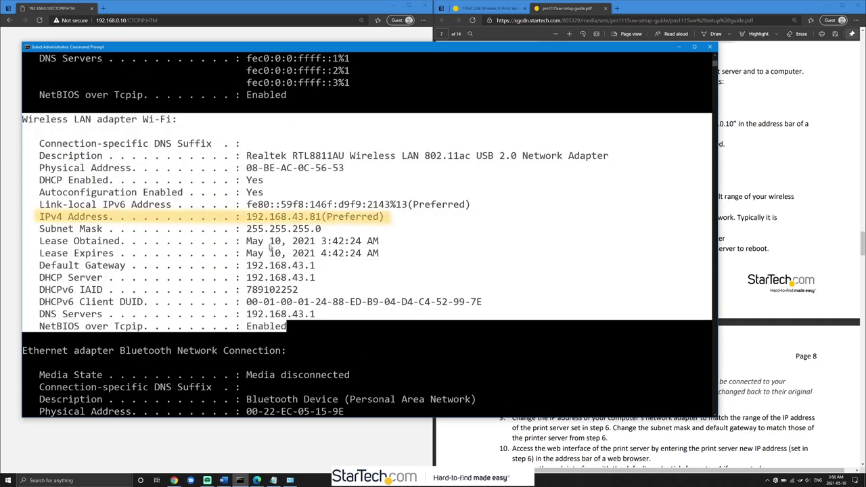
left_click(274, 481)
left_click(505, 163)
type("19")
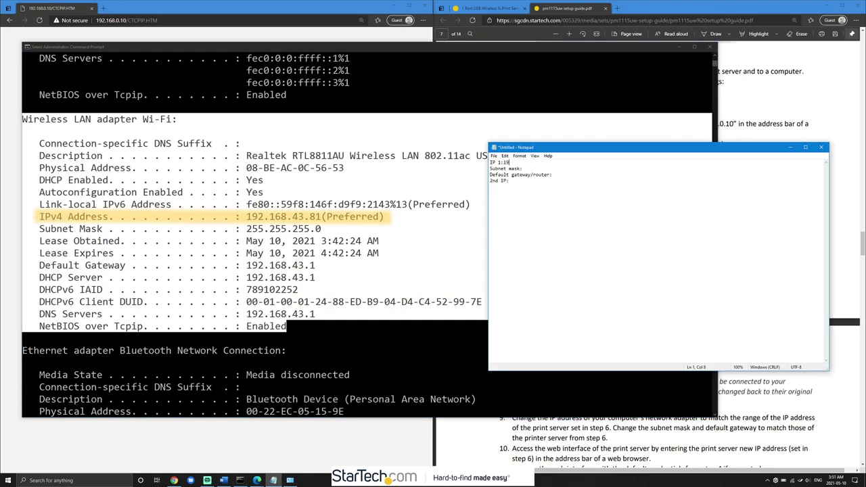
type("2.168.43.81")
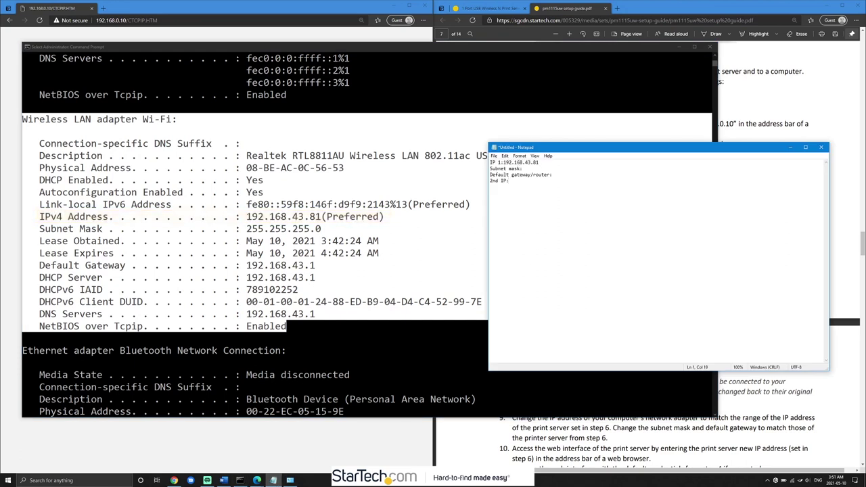
- Note IP 192.168.43.xxx, Subnet mask 255.255.255.0 and gateway 192.168.43.1 in Notepad
key("BackSpace")
key("BackSpace")
type("xxx Subnet mask:")
type("2")
type("55.255.255.0")
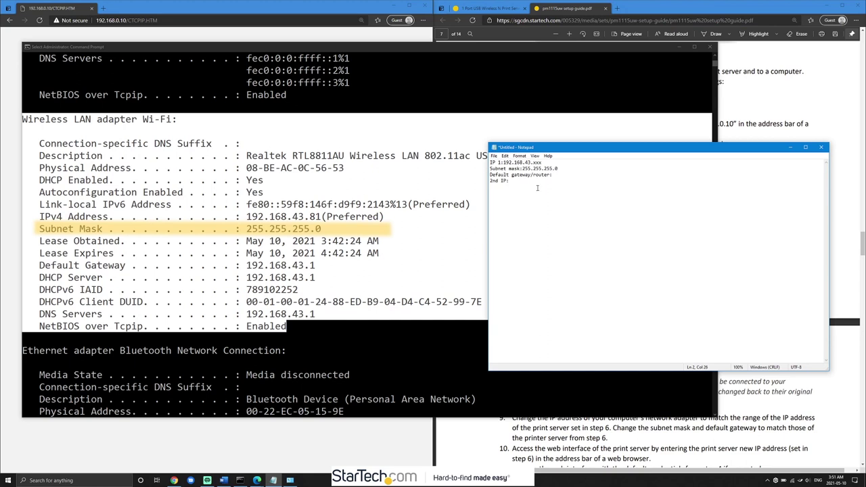
left_click(312, 248)
left_click_drag(125, 266, 142, 277)
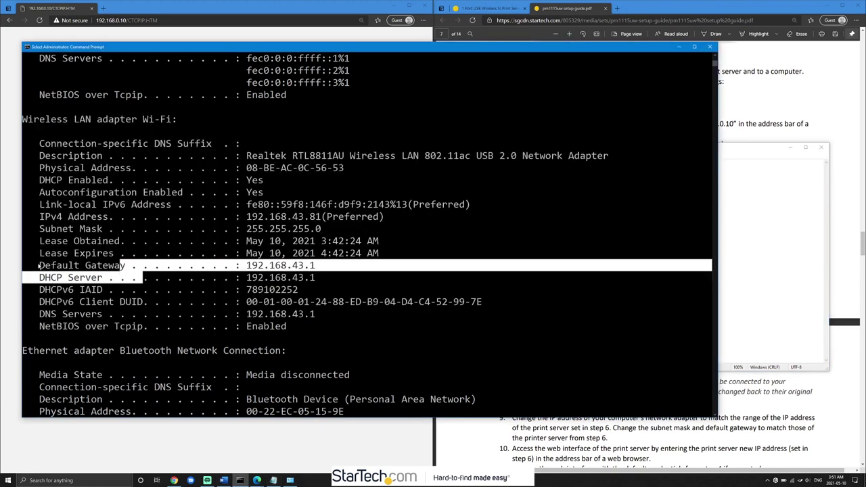
left_click(41, 265)
left_click_drag(41, 265, 315, 267)
left_click(770, 192)
left_click(770, 174)
type("192.168.43.1")
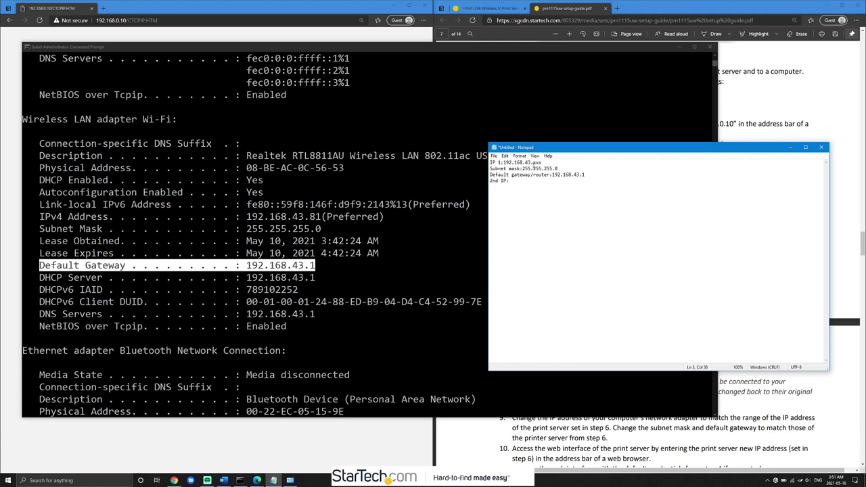
- Enter the command ping 192.168.43.200 in Command Prompt
left_click(428, 287)
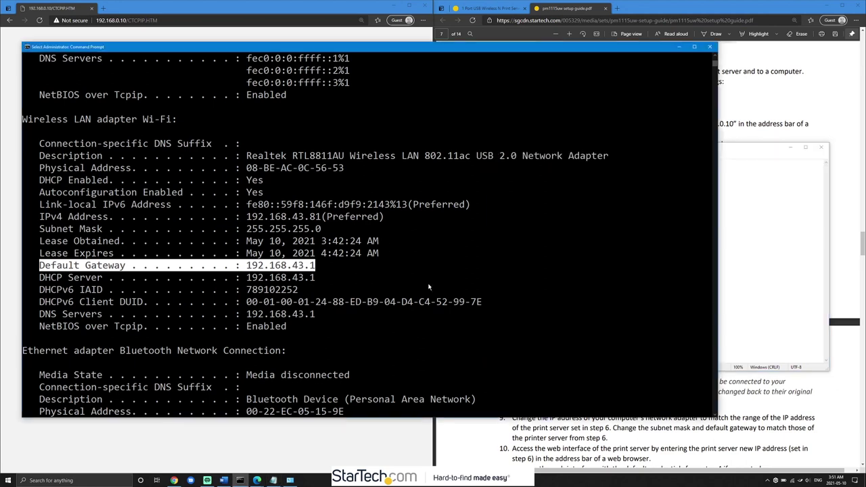
key("Up")
key("Escape")
type("ping 192.168")
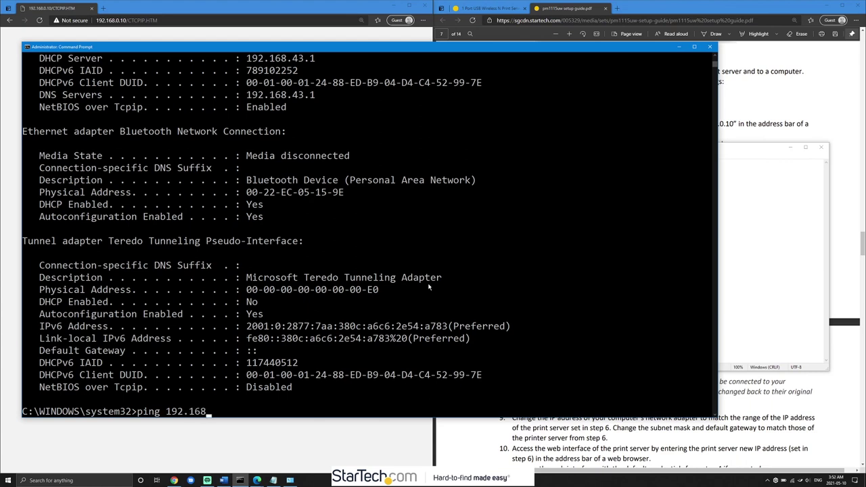
type(".43.200")
- Ping 192.168.43.200 and 192.168.43.201, both timing out
key("Return")
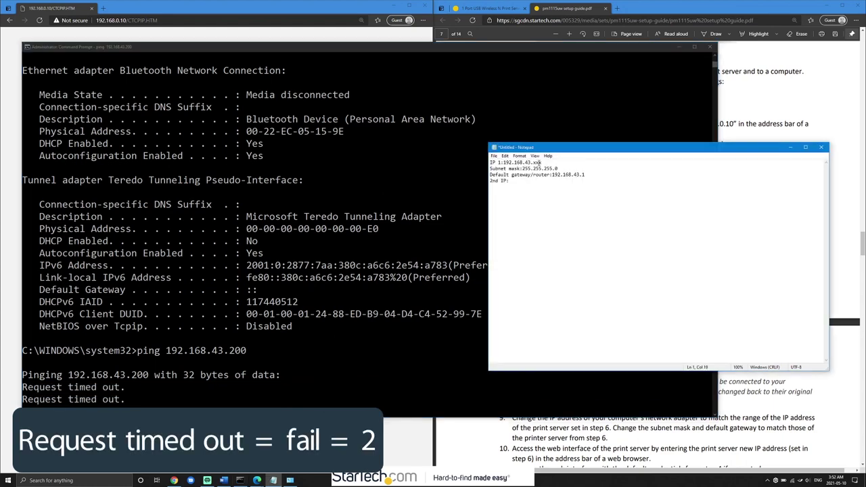
type("00")
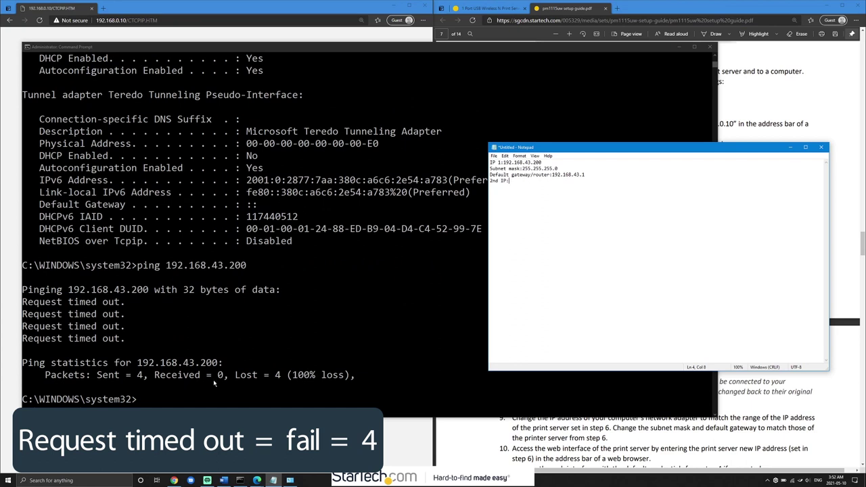
left_click(192, 359)
key("Return")
key("Up")
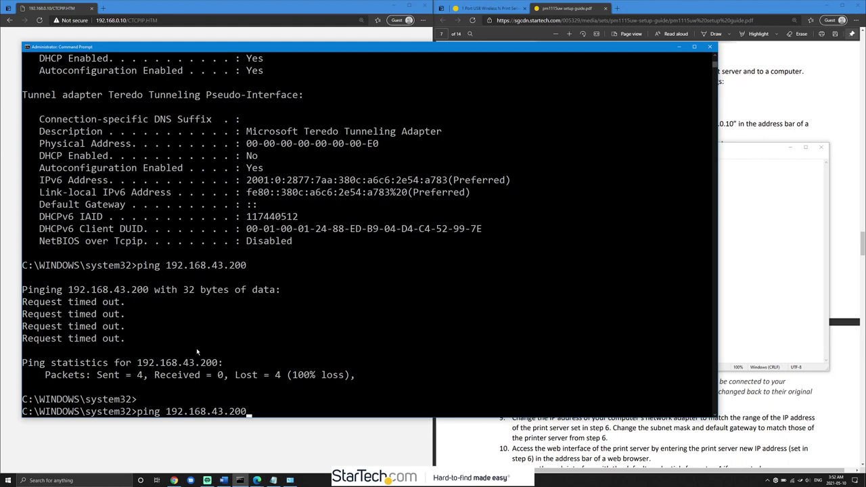
key("BackSpace")
type("1")
key("Return")
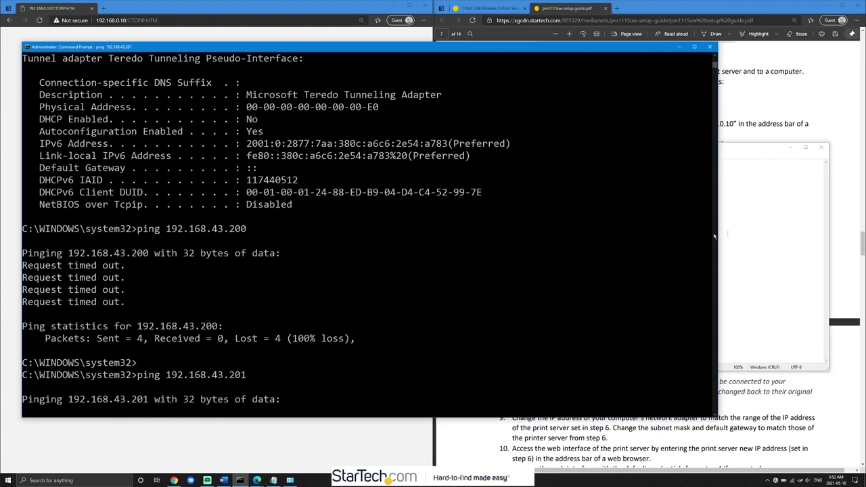
- Note 192.168.43.201 as the 2nd IP and enter 192.168.43.200 as the print server's IP
left_click(731, 230)
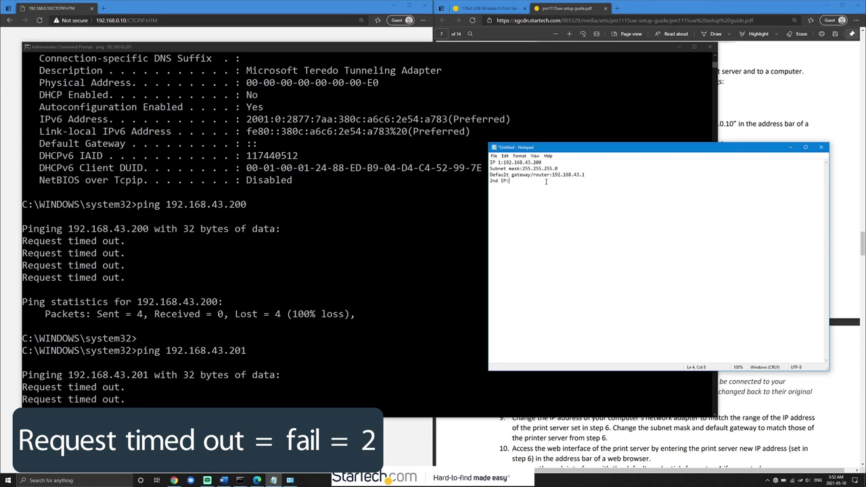
type("92.168.43.201")
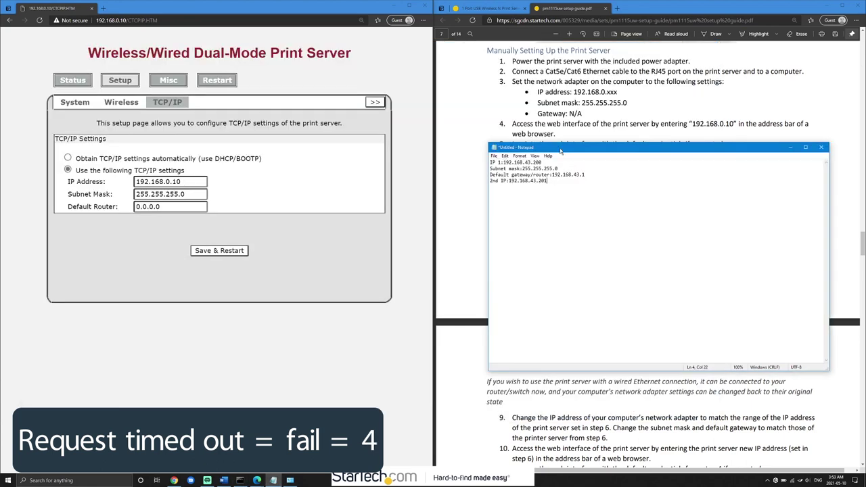
left_click_drag(560, 152, 570, 258)
left_click_drag(204, 182, 120, 204)
type("192.168.43.200")
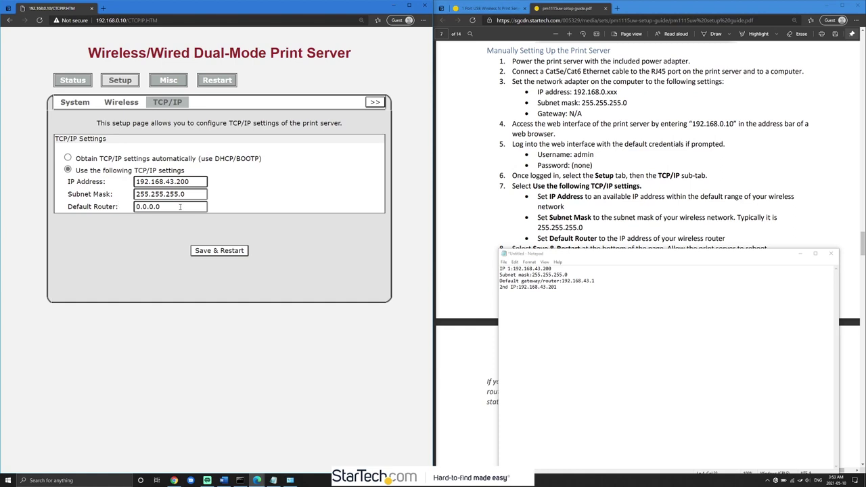
- Enter Default Router 192.168.43.1 on the TCP/IP page and Save & Restart the print server
left_click_drag(186, 194, 149, 206)
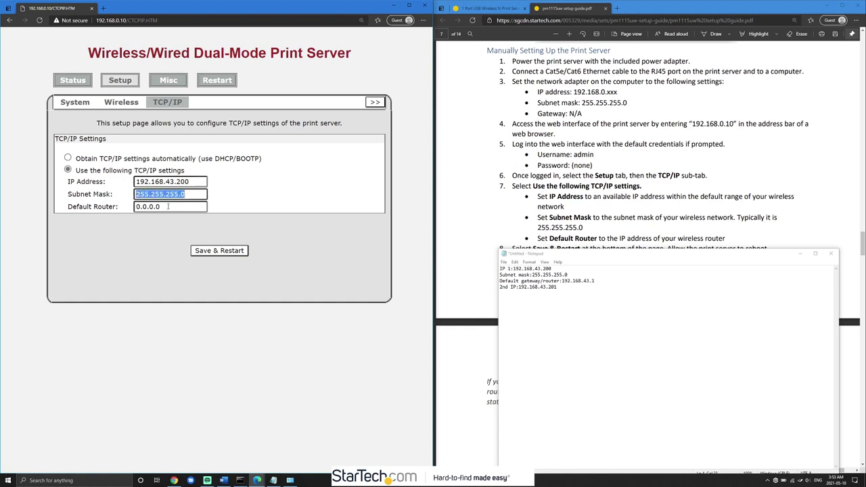
key("Tab")
type("192.1")
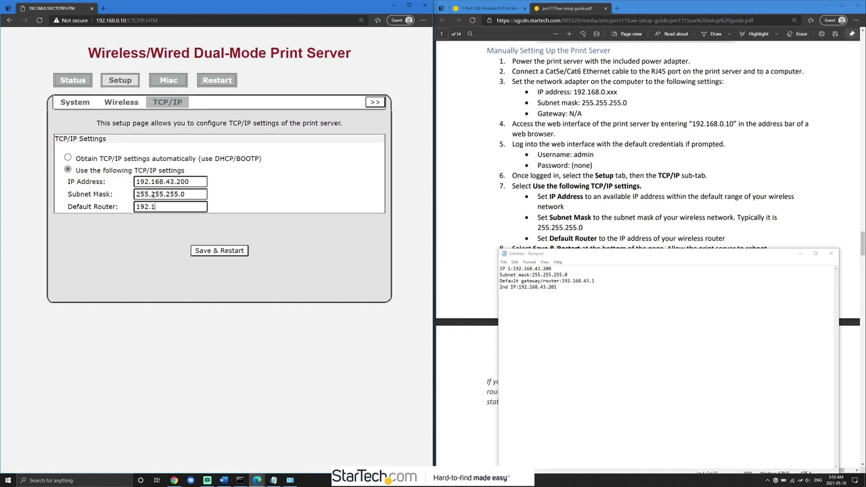
type("68.43.1")
left_click(628, 238)
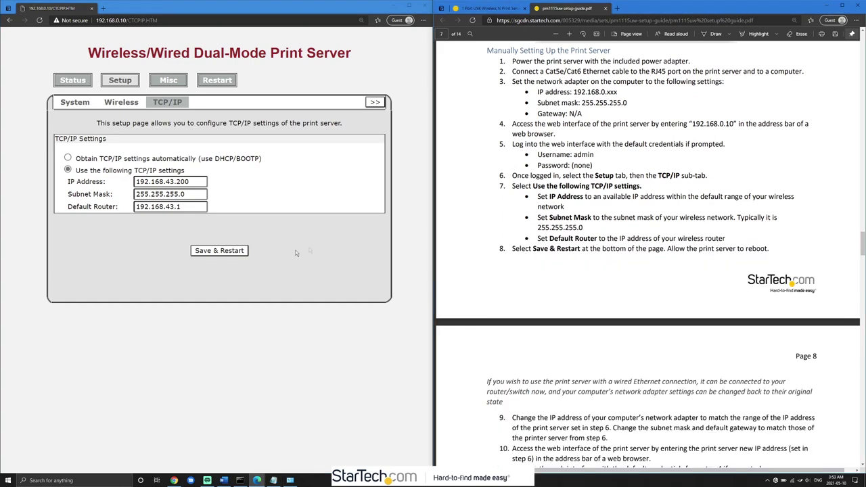
left_click(220, 252)
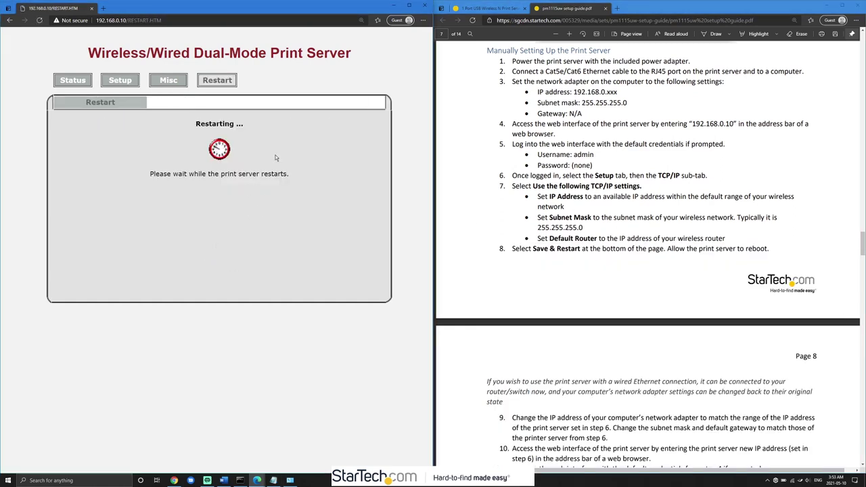
scroll(514, 203, "down", 3)
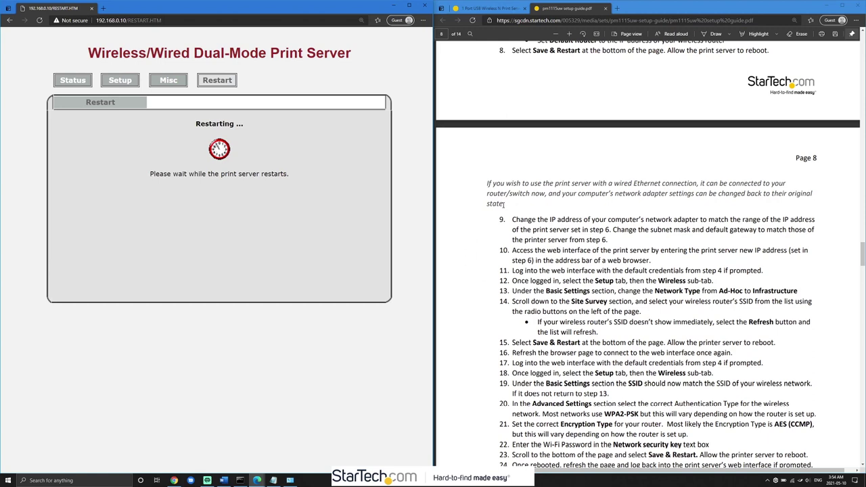
scroll(504, 205, "down", 1)
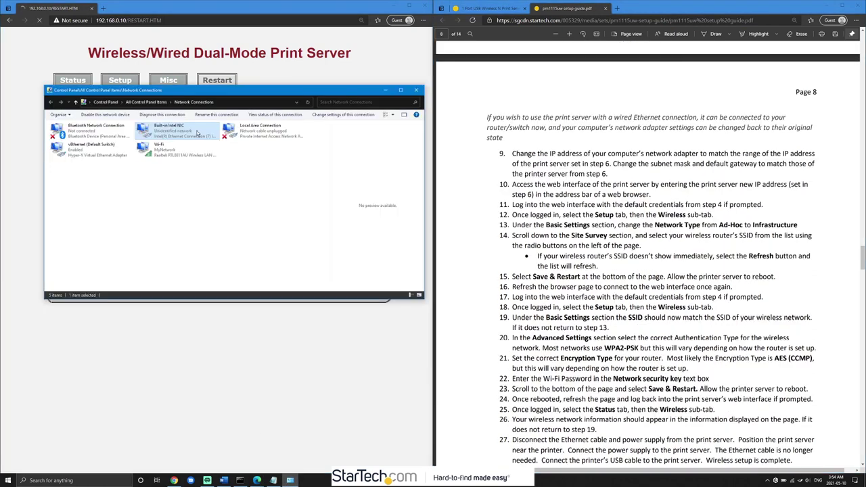
- Change the Built-in Intel NIC's IPv4 address from 192.168.0.1 to 192.168.43.201
left_click(218, 195)
double_click(126, 204)
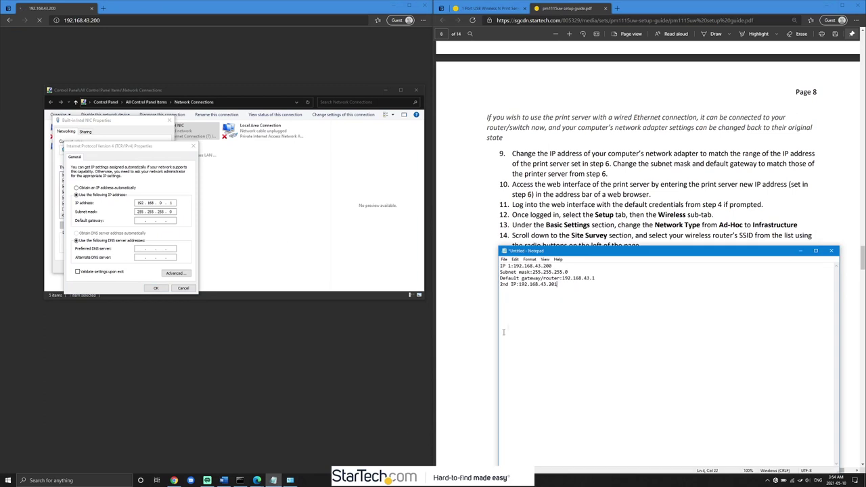
left_click(146, 204)
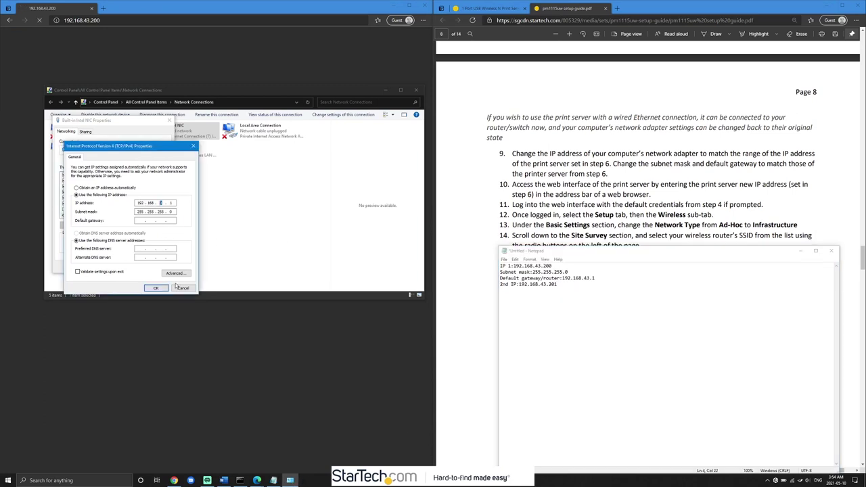
type("43 . 201")
left_click(155, 288)
left_click(133, 269)
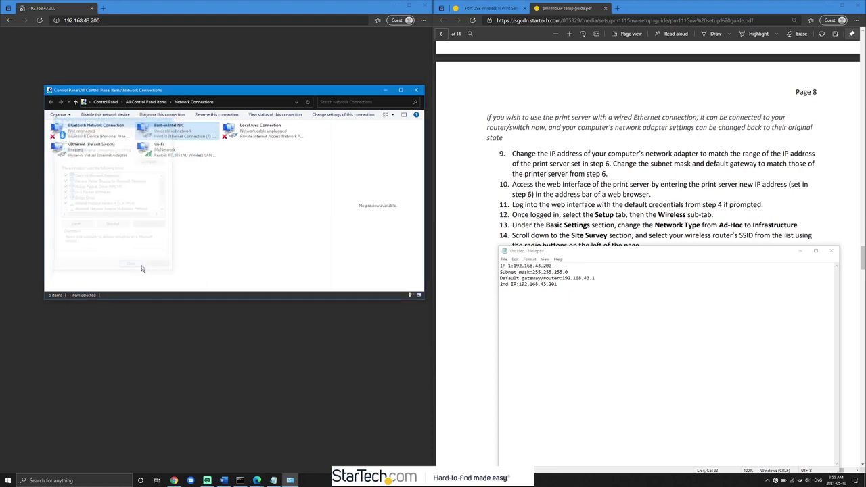
left_click(181, 49)
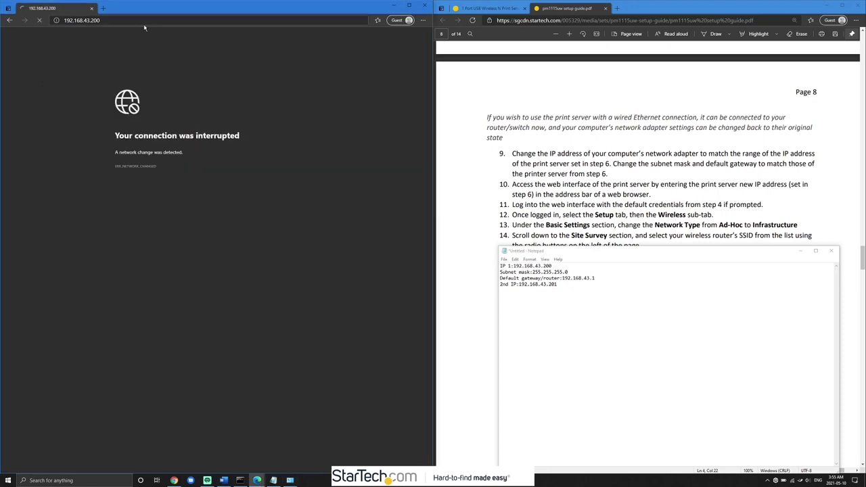
- Reload the print server page at 192.168.43.200 and open its Setup section
left_click(135, 19)
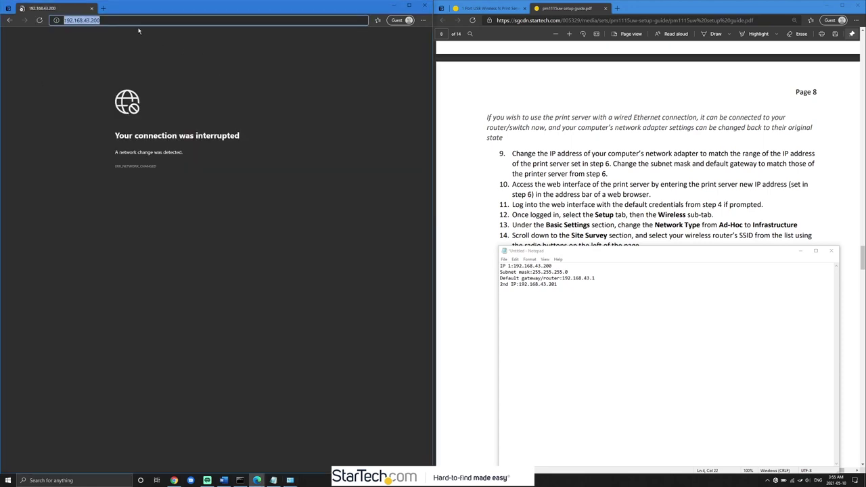
key("Return")
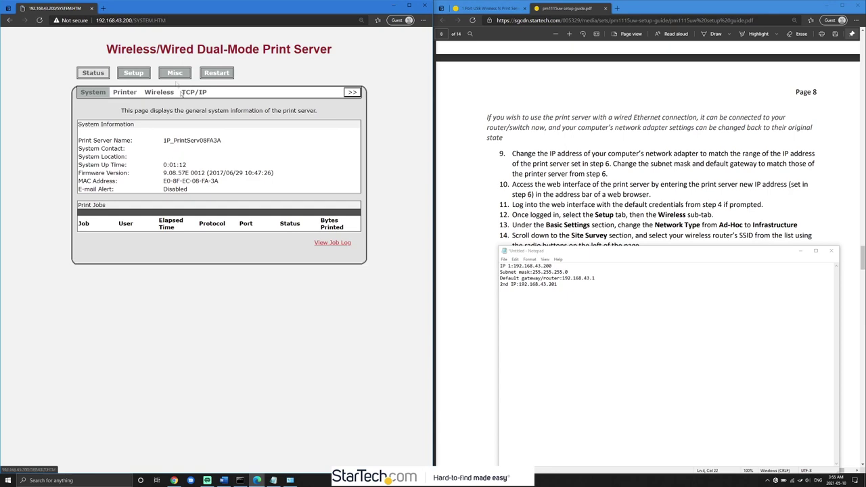
left_click(512, 213)
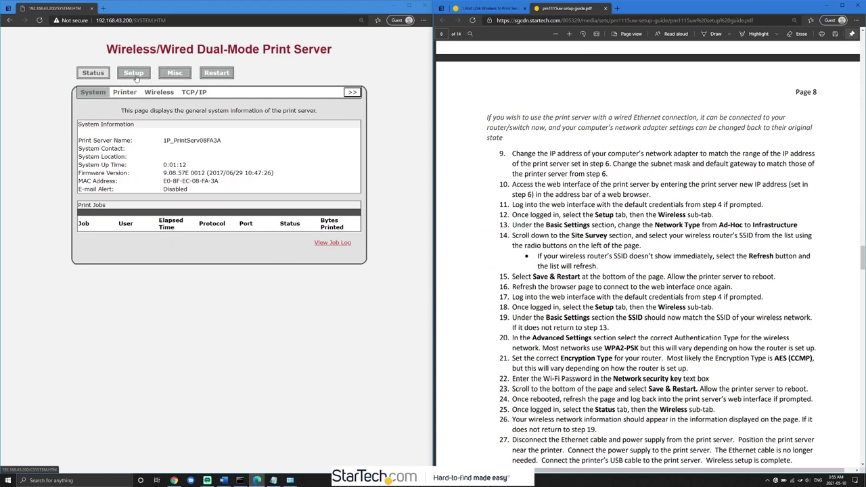
left_click(136, 79)
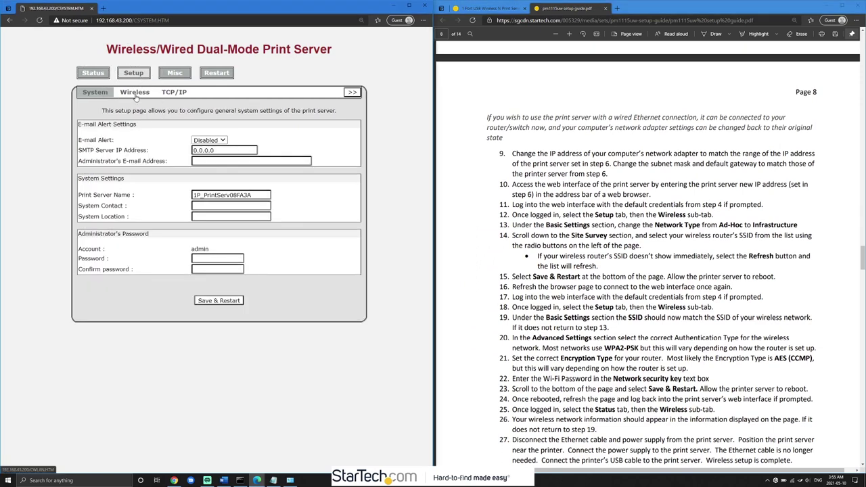
- On the Wireless tab, choose Infrastructure and the MyNetwork site, then Save & Restart
left_click(135, 94)
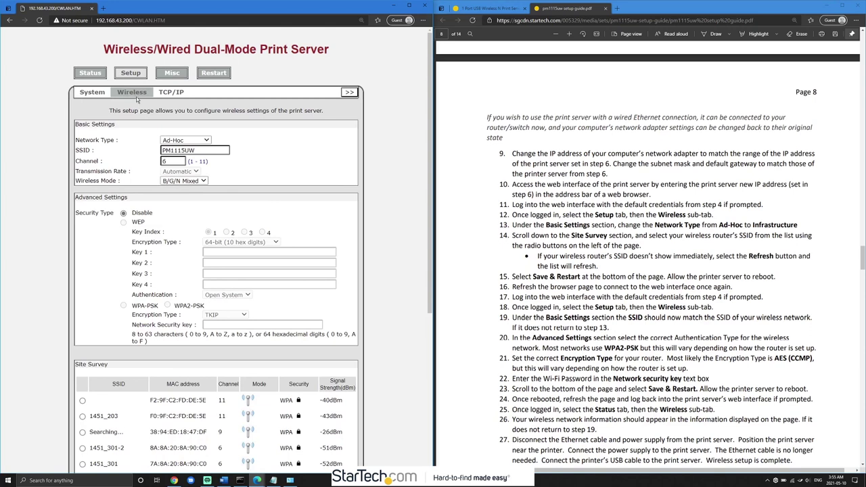
left_click(194, 141)
left_click(195, 142)
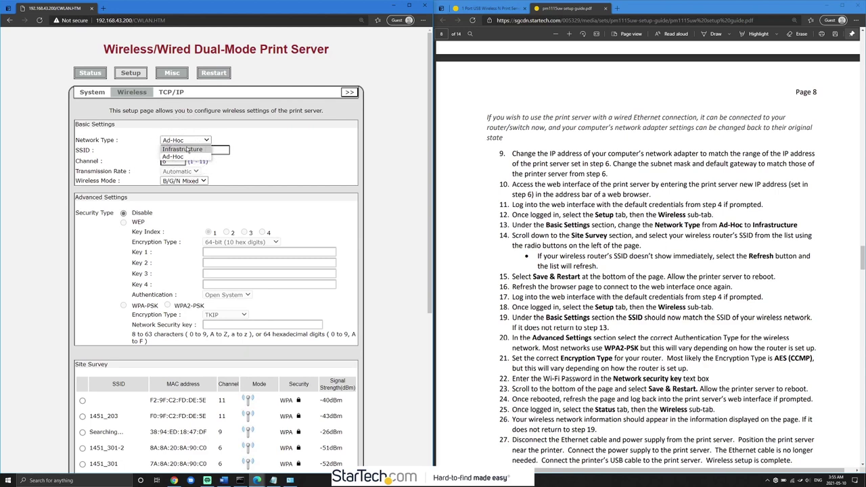
left_click(187, 150)
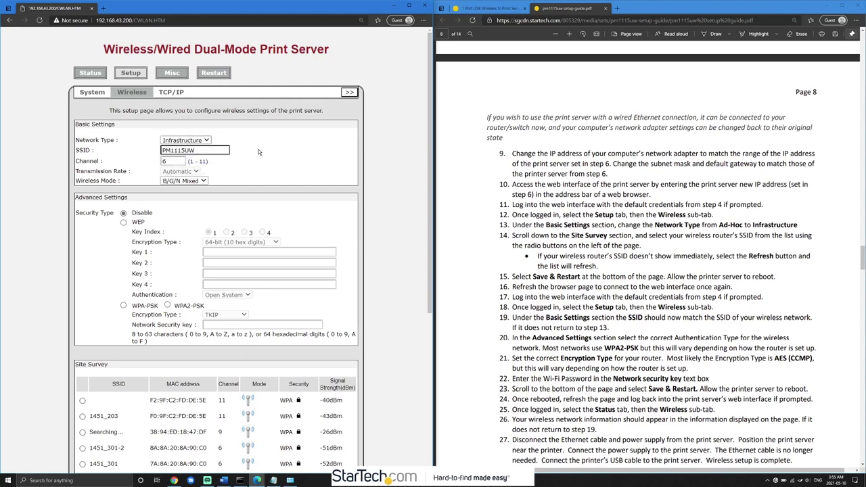
scroll(255, 146, "down", 5)
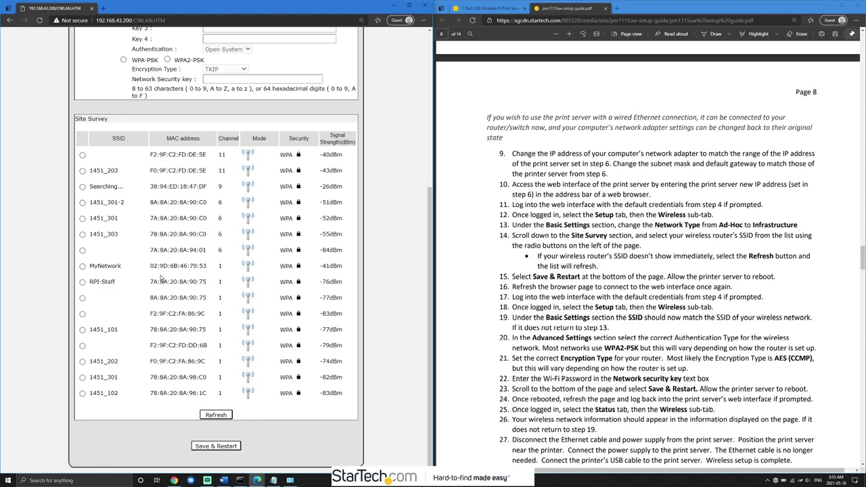
left_click(81, 266)
left_click(217, 448)
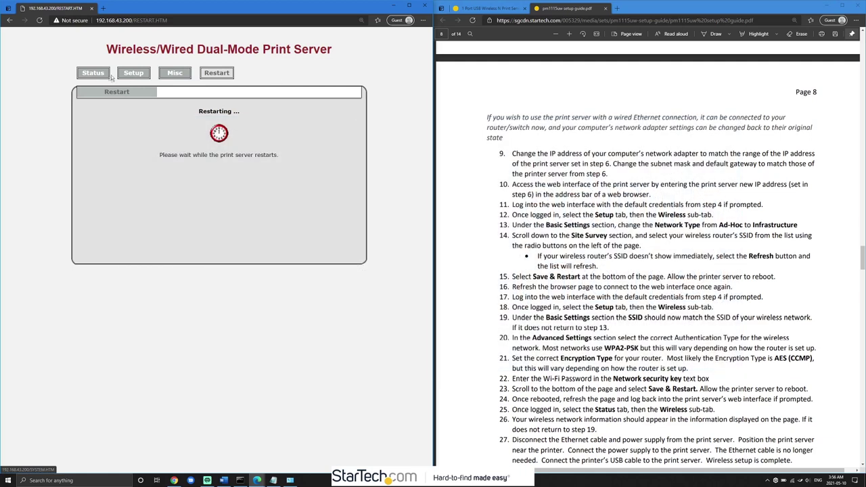
- Check the wireless status, then reopen wireless setup to confirm the SSID reads MyNetwork
left_click(103, 73)
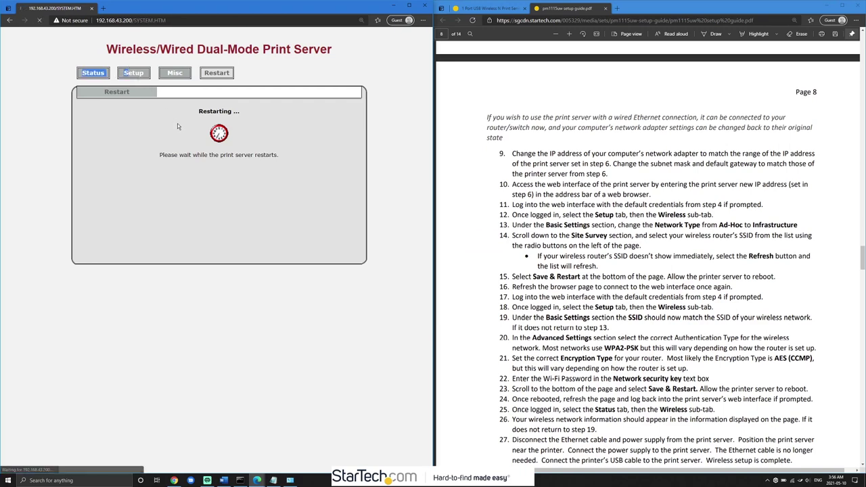
left_click(169, 93)
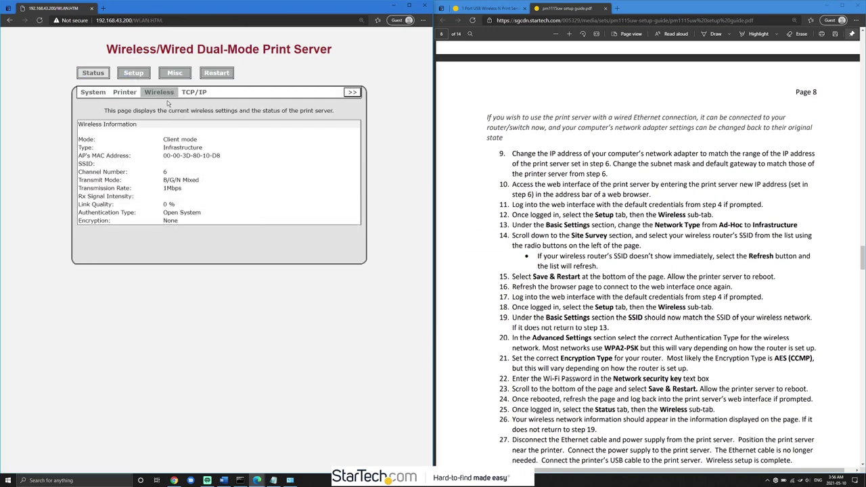
left_click(132, 76)
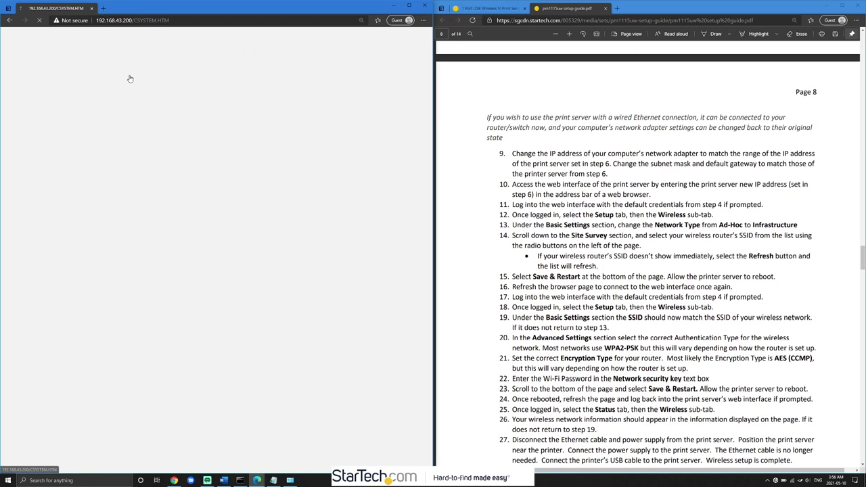
left_click(136, 93)
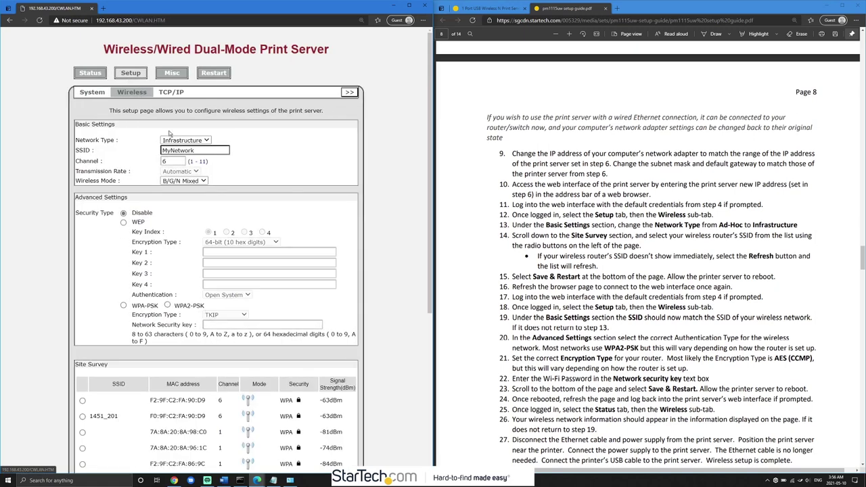
left_click_drag(197, 153, 159, 151)
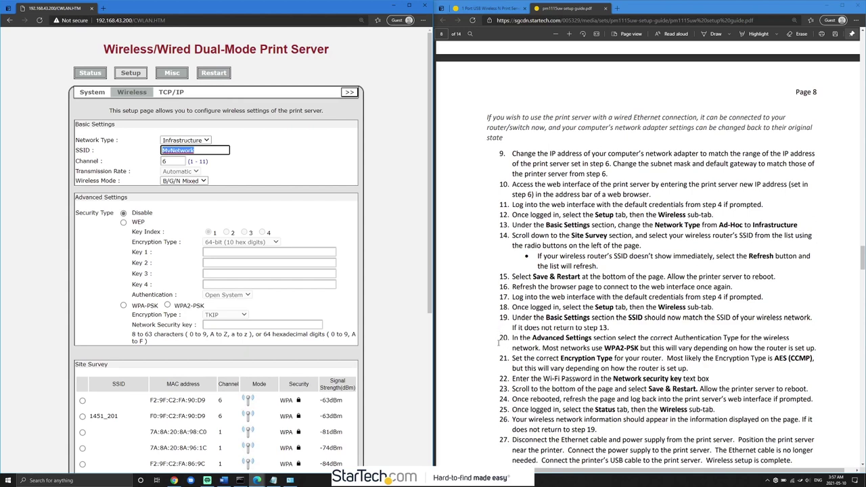
- Choose WPA2-PSK authentication with AES (CCMP) encryption on the wireless setup page
scroll(580, 336, "down", 3)
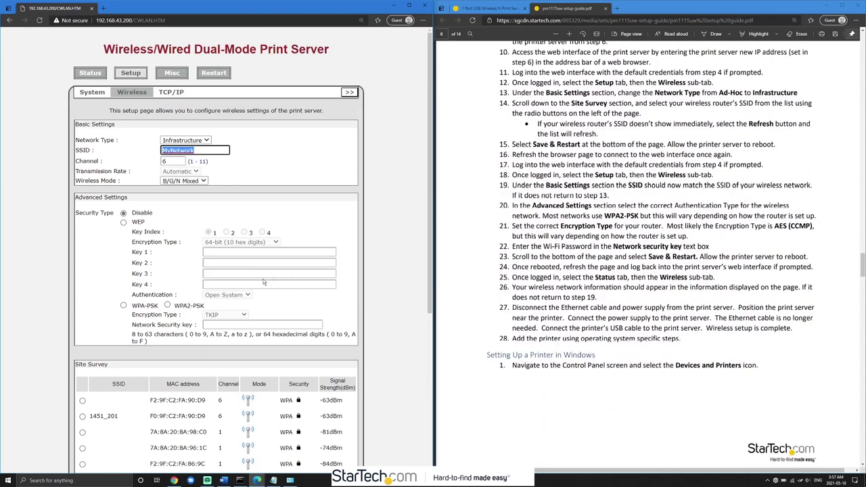
left_click(168, 306)
left_click(221, 316)
left_click(216, 331)
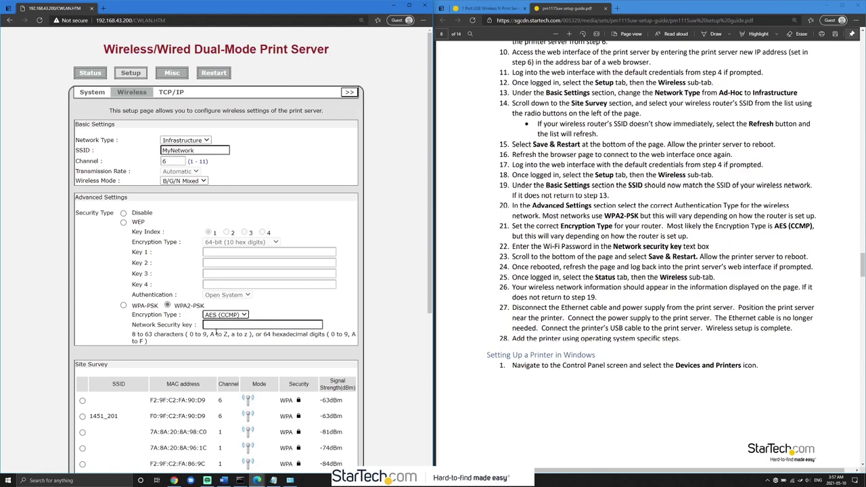
left_click(286, 311)
- Bring up the Wi-Fi adapter's connection status window from Network Connections
left_click(290, 480)
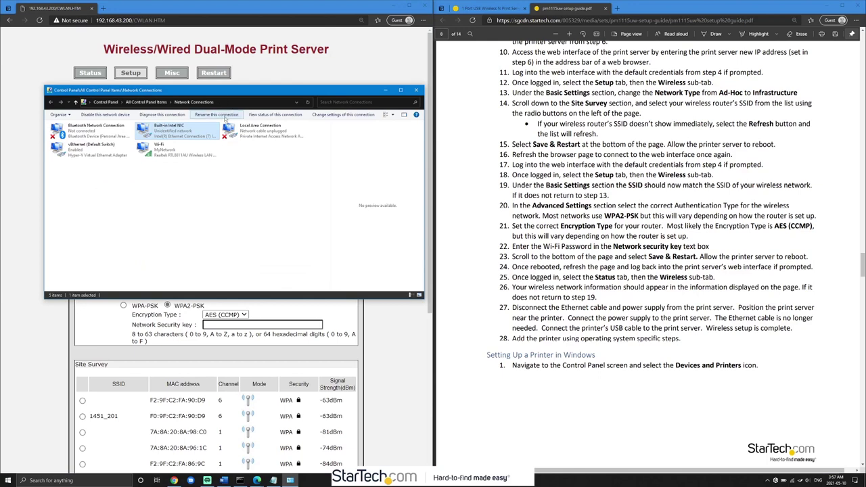
left_click(164, 155)
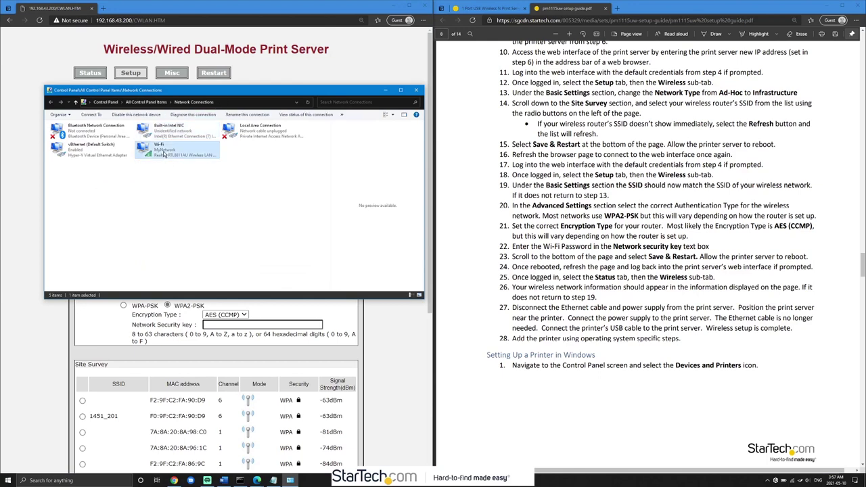
right_click(164, 154)
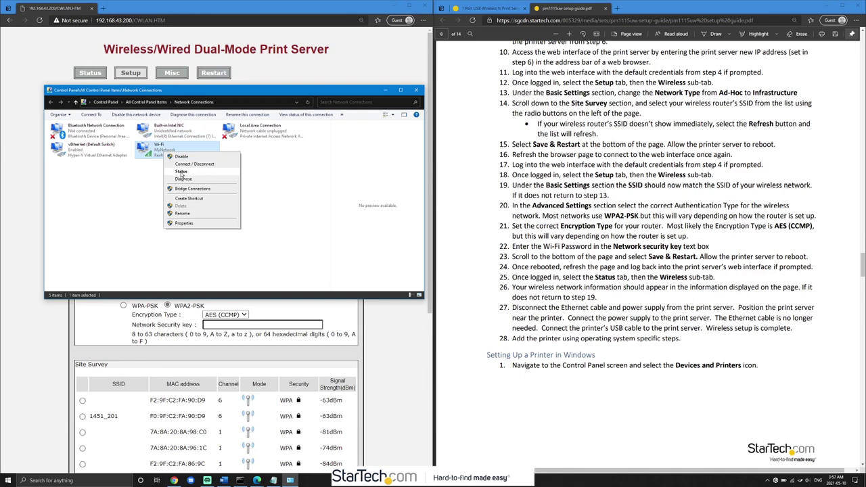
left_click(181, 172)
left_click_drag(405, 169, 196, 126)
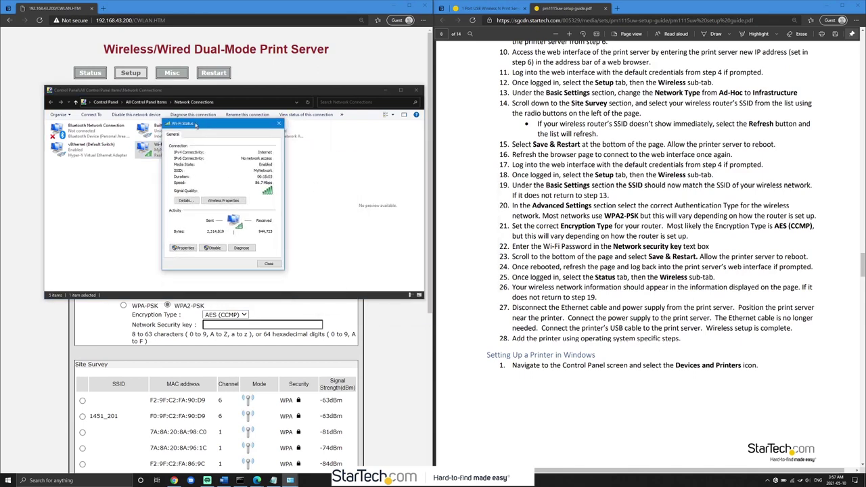
- Confirm MyNetwork uses WPA2-Personal with AES, reveal its key, then cancel back to the browser
left_click(228, 202)
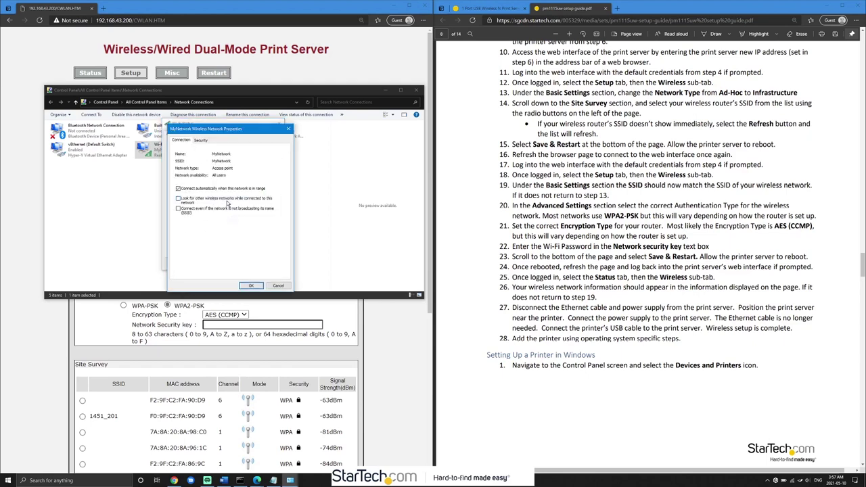
left_click(198, 140)
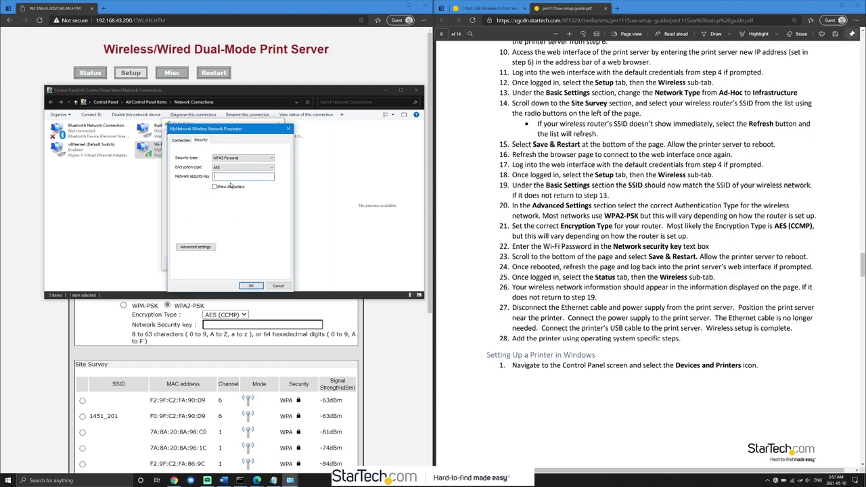
left_click(214, 187)
left_click(284, 286)
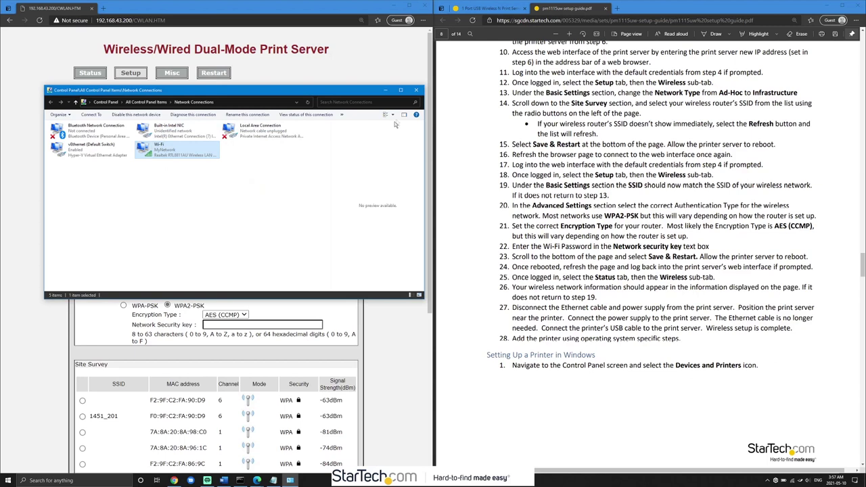
left_click(346, 71)
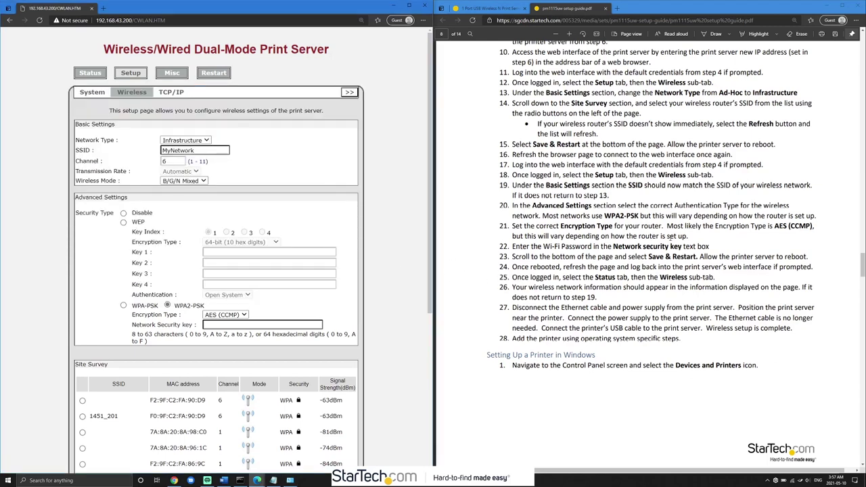
- Enter the Wi-Fi password as the network security key and apply it with Save & Restart
left_click_drag(512, 247, 691, 252)
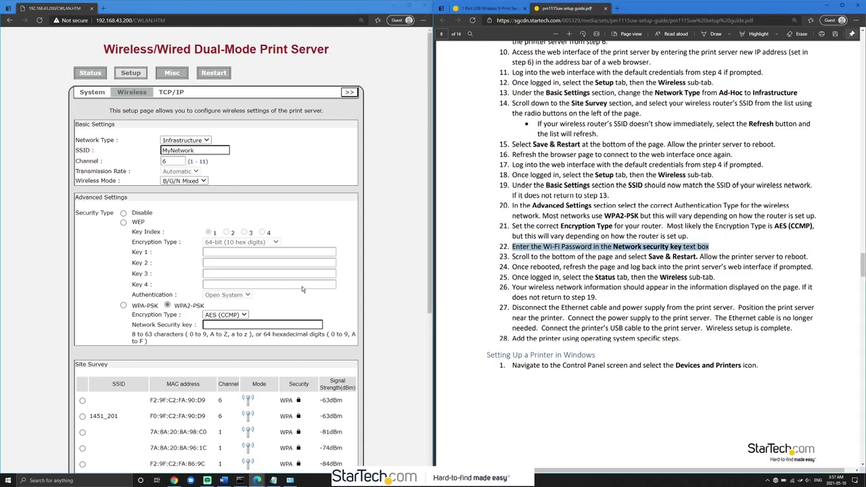
left_click(235, 328)
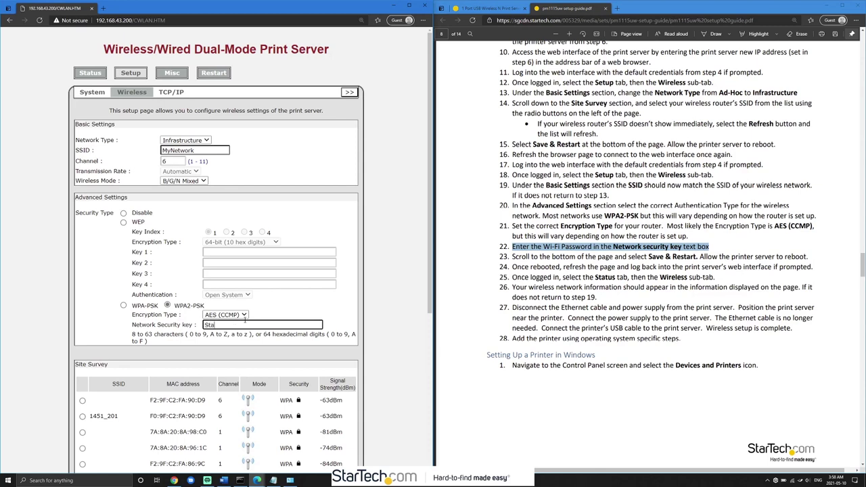
scroll(241, 387, "down", 4)
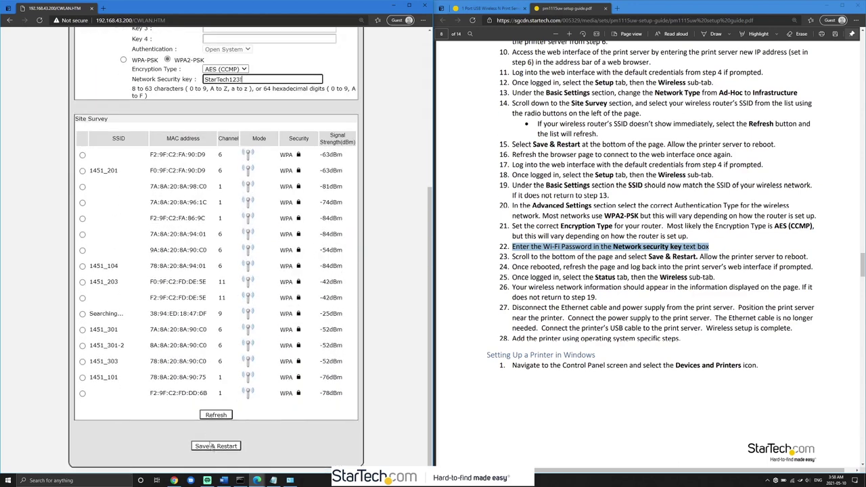
left_click(216, 448)
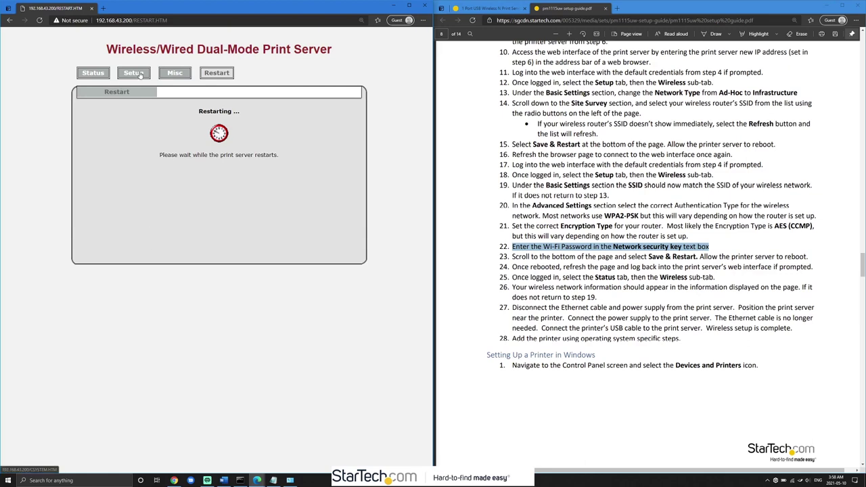
- Verify the Wireless status shows SSID MyNetwork with WPA2-PSK, then close Edge
left_click(98, 75)
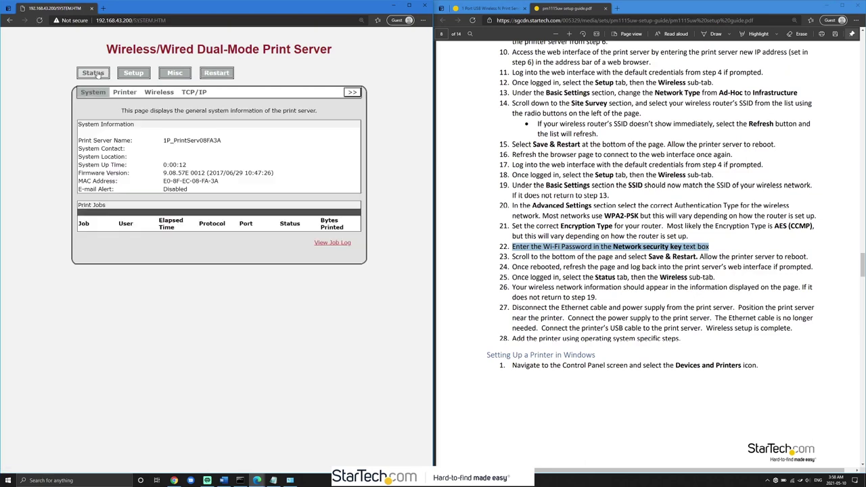
left_click(156, 95)
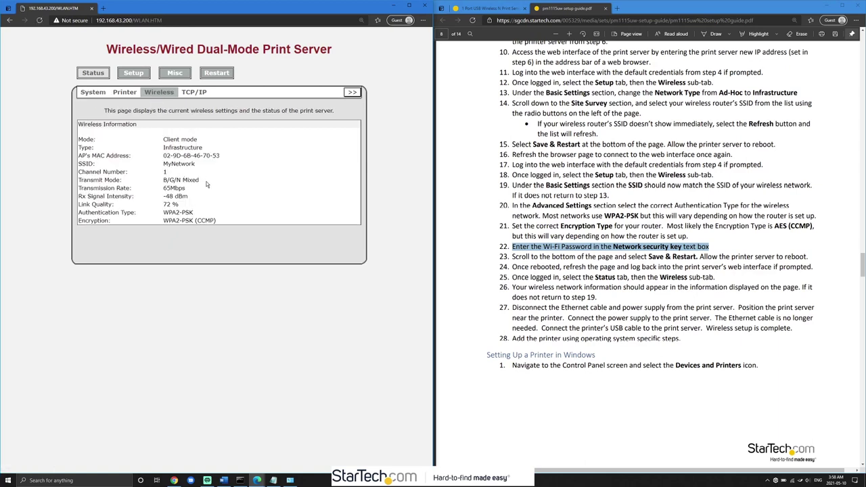
left_click_drag(162, 165, 230, 169)
double_click(165, 172)
left_click(424, 5)
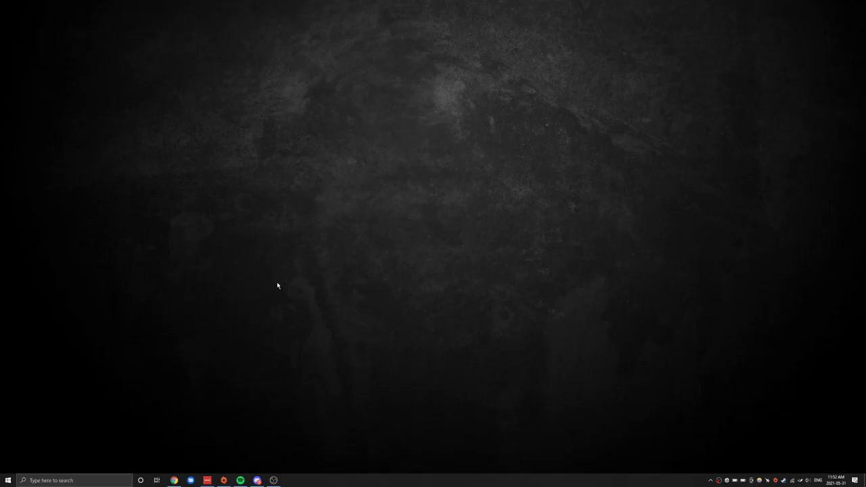
- Search 'printer' to reach Printers & scanners and choose 'The printer that I want isn't listed'
key("super")
type("printer")
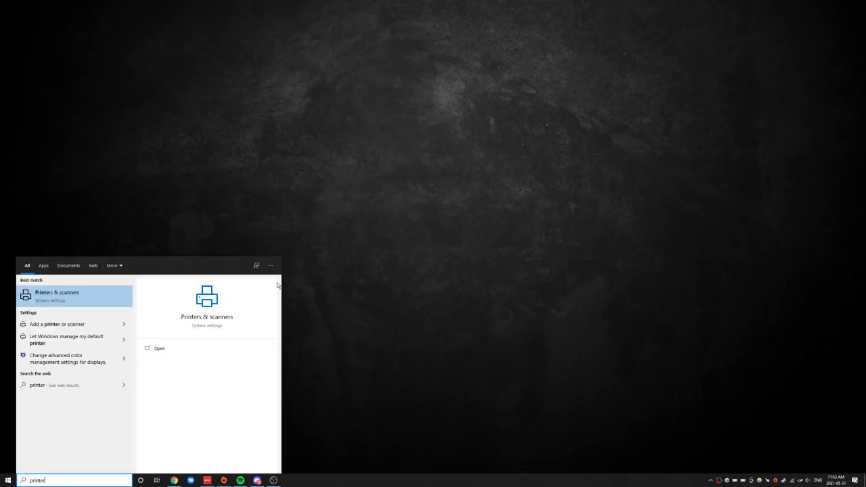
left_click(79, 303)
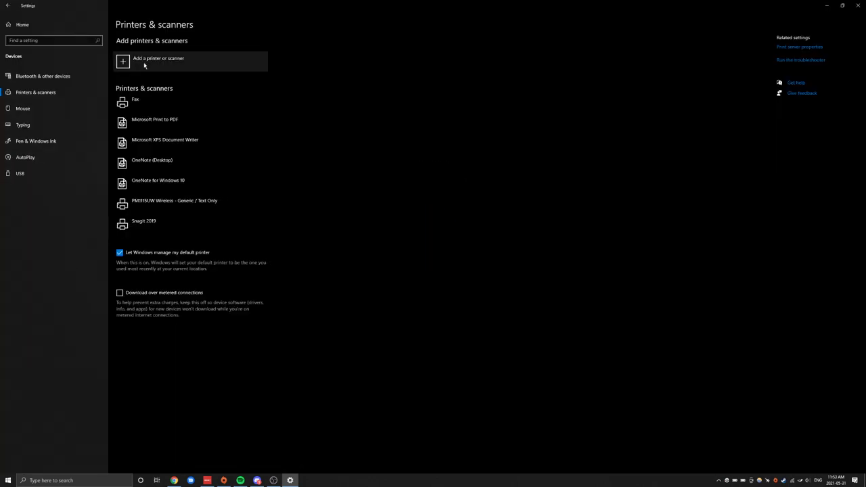
left_click(144, 64)
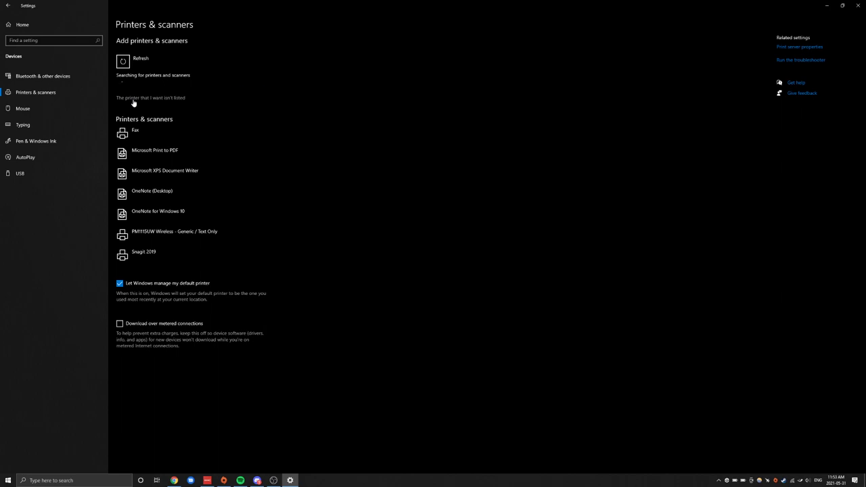
left_click(133, 99)
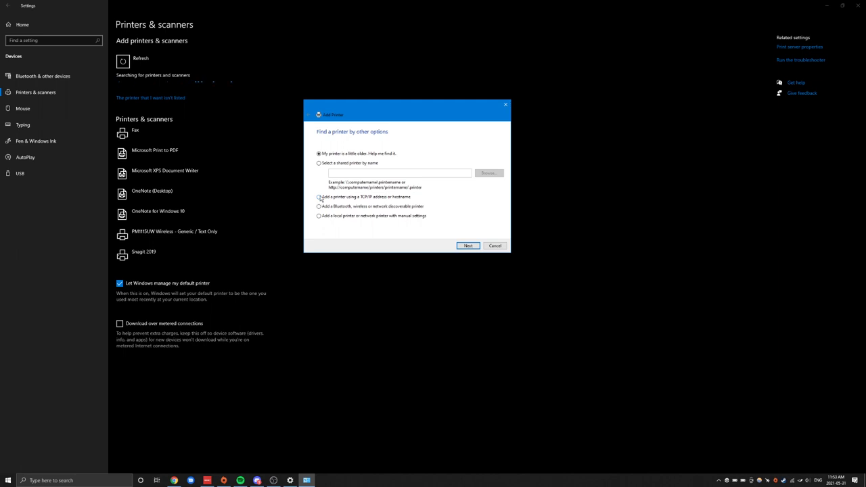
- Add the printer by TCP/IP address 192.168.43.200 as a Custom device and open its port settings
left_click(468, 245)
left_click(392, 163)
type("192.168.43.")
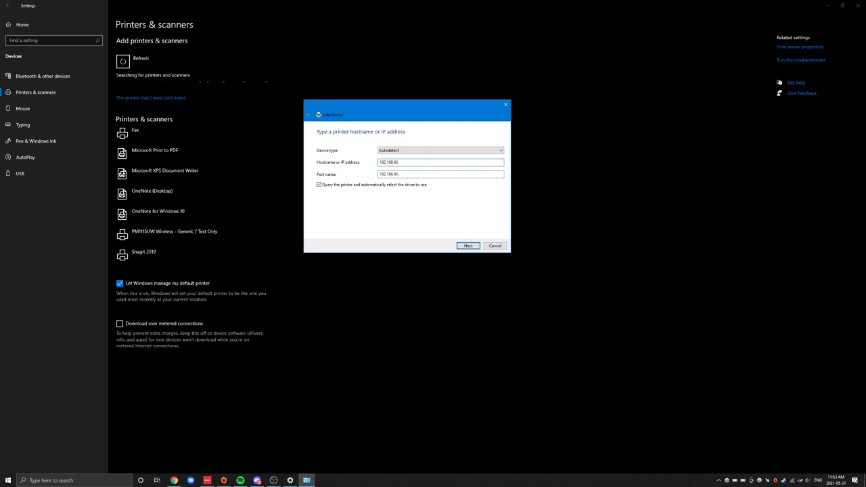
type("200")
left_click_drag(411, 174, 404, 174)
left_click(468, 246)
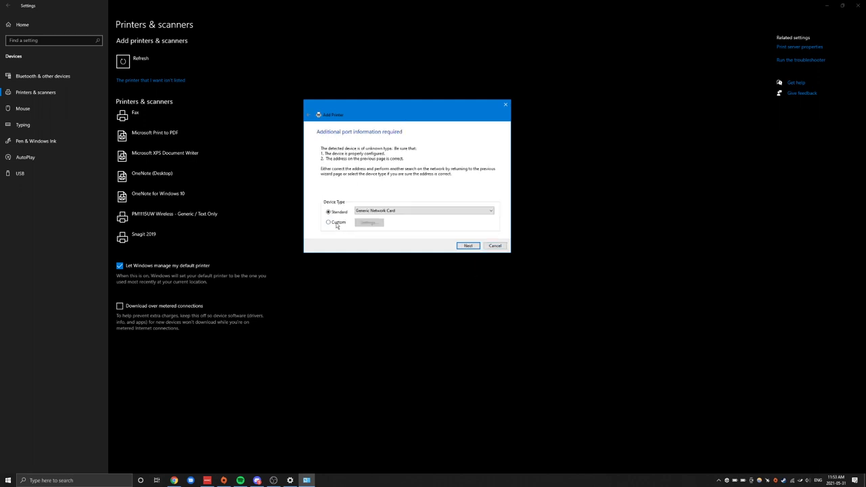
left_click(335, 224)
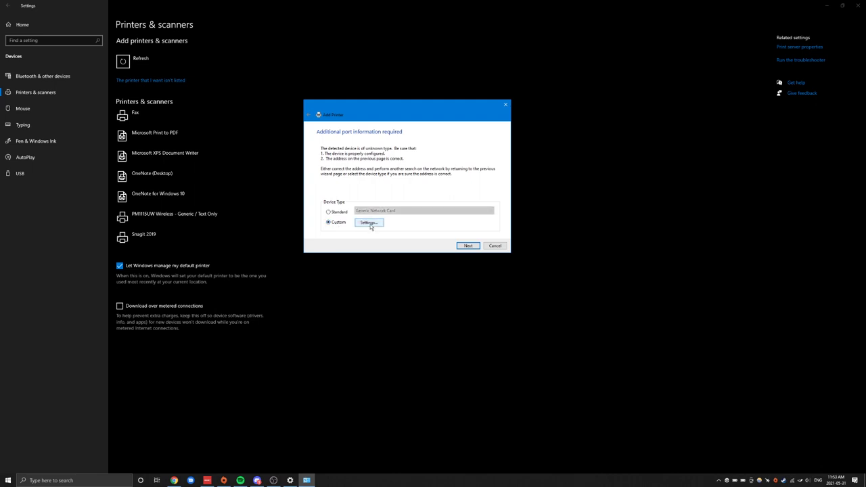
left_click(369, 223)
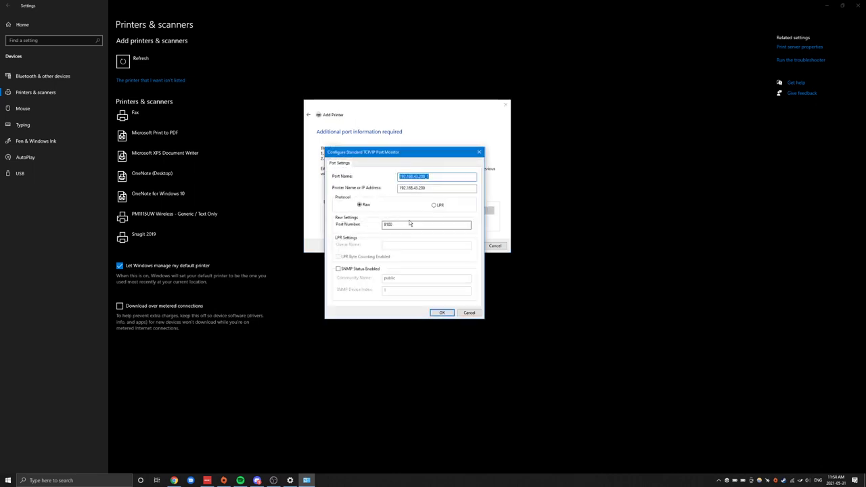
- Switch the port to LPR protocol with queue name lp1 and continue to driver installation
left_click(437, 205)
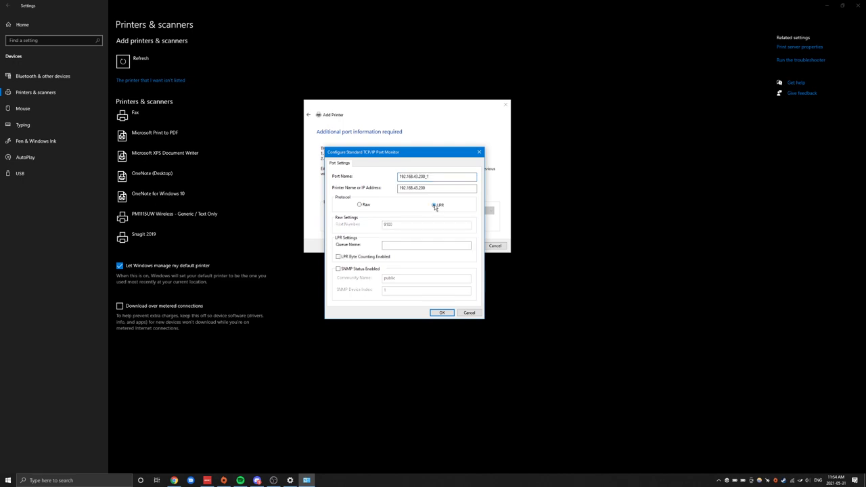
left_click(397, 245)
left_click(441, 313)
left_click(469, 246)
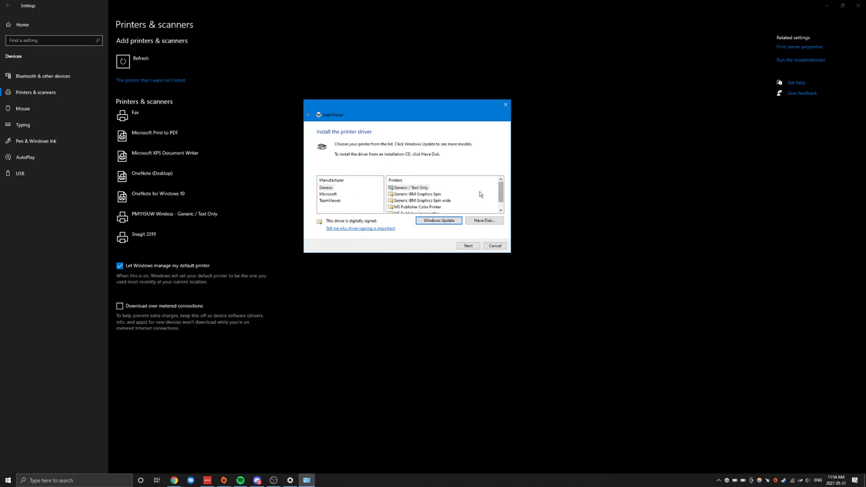
- Select the Microsoft PCL6 Class Driver from the Microsoft manufacturer list
left_click(329, 195)
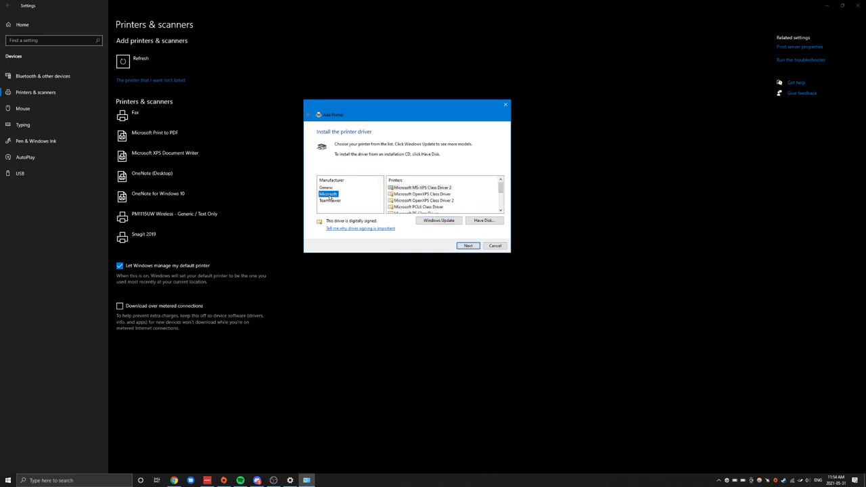
left_click_drag(503, 188, 503, 196)
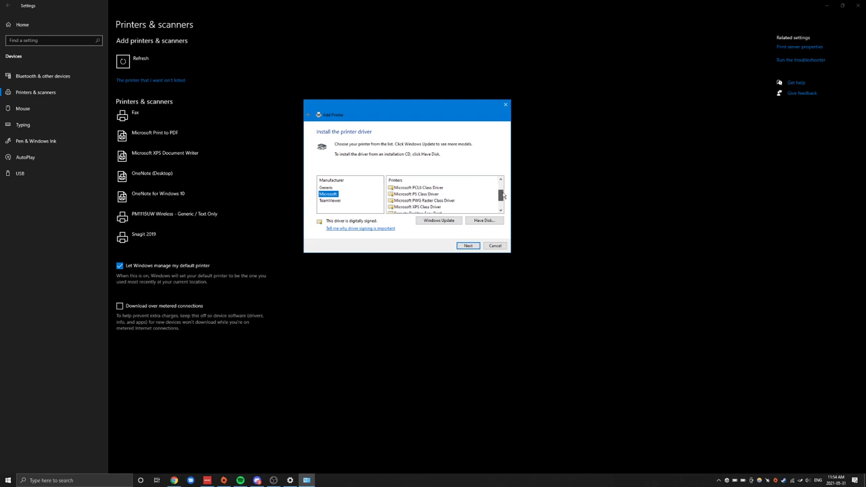
left_click(418, 194)
left_click(468, 246)
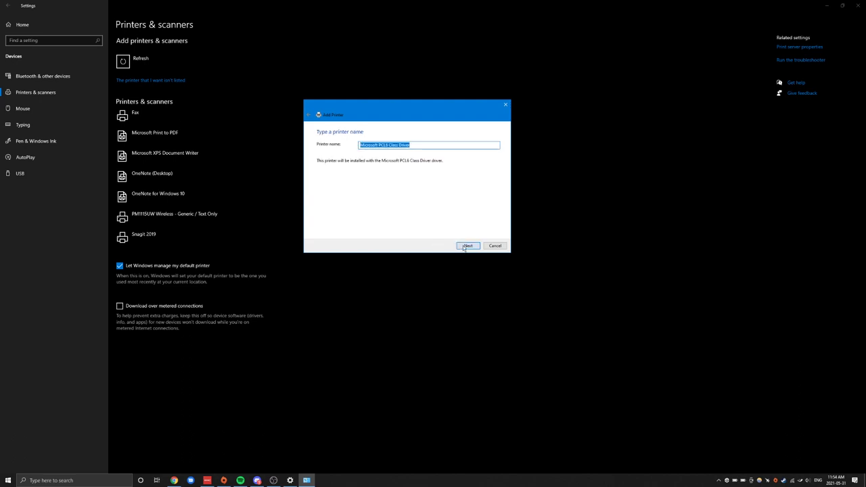
- Prefix the printer name with 'PM1115UW Wireless - ' and accept it
left_click(443, 147)
key("Home")
type("PM1115UW Wireless -")
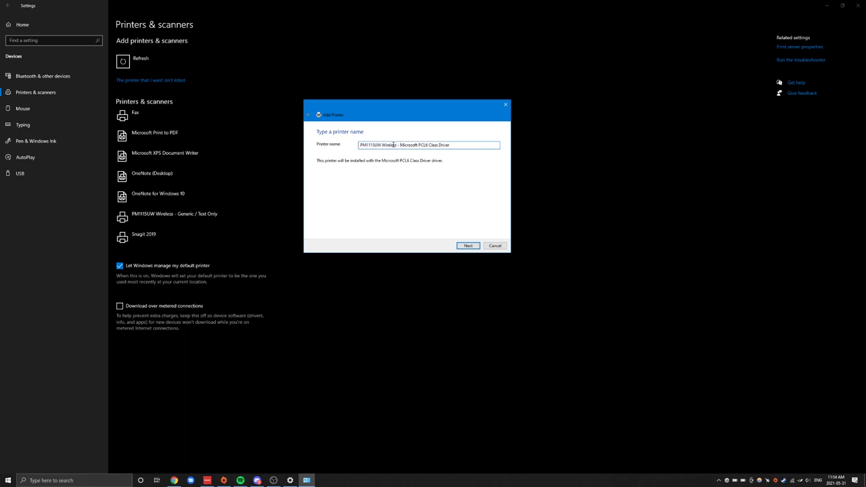
left_click_drag(398, 145, 331, 151)
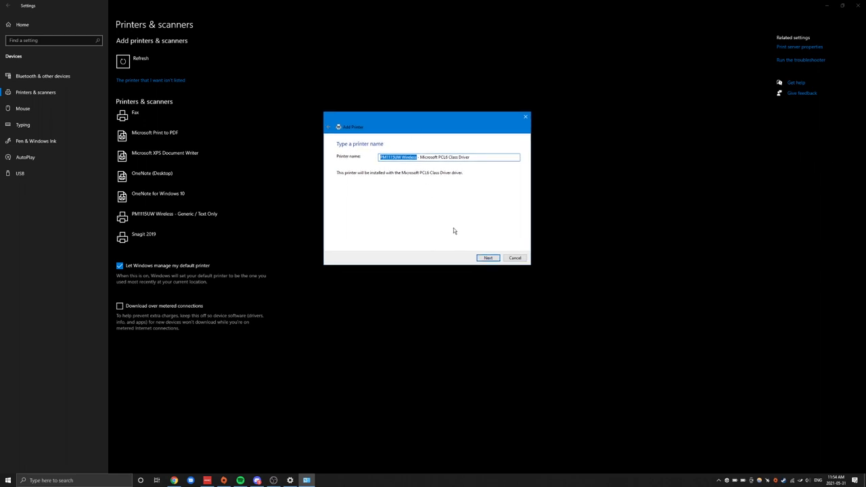
left_click(490, 258)
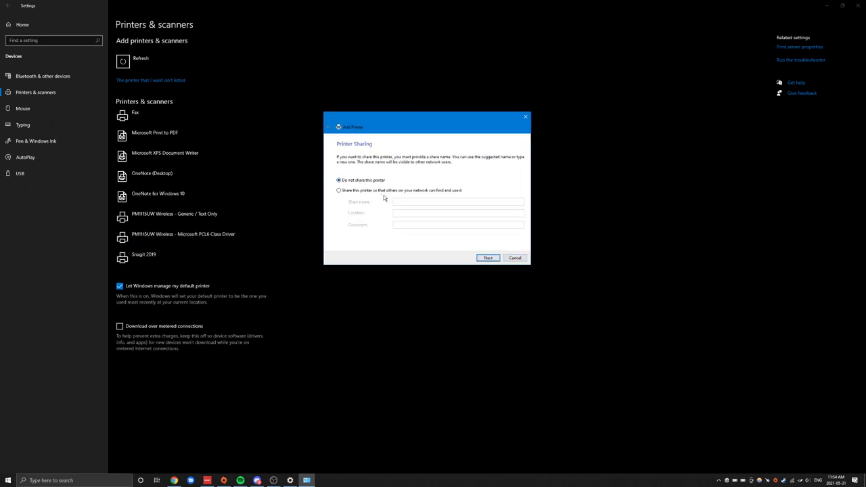
- Leave the printer unshared and print a test page
left_click(489, 258)
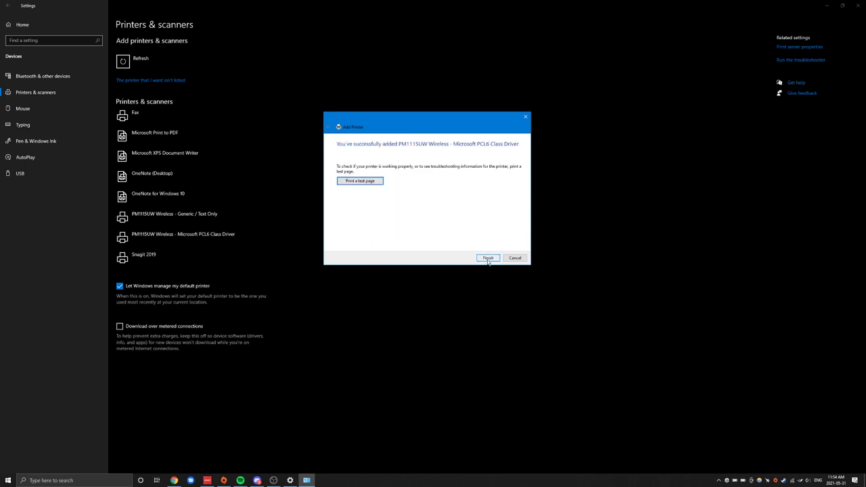
left_click(360, 181)
left_click(466, 255)
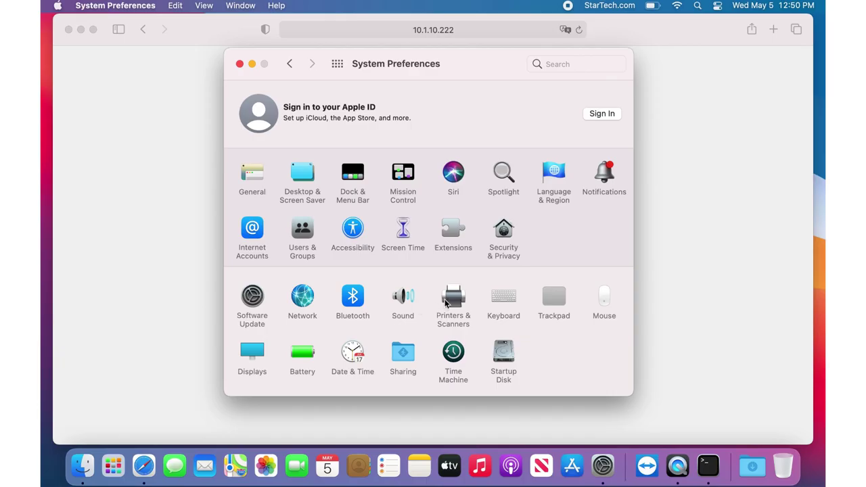
- Go to Printers & Scanners and use the + button to add a printer
left_click(446, 304)
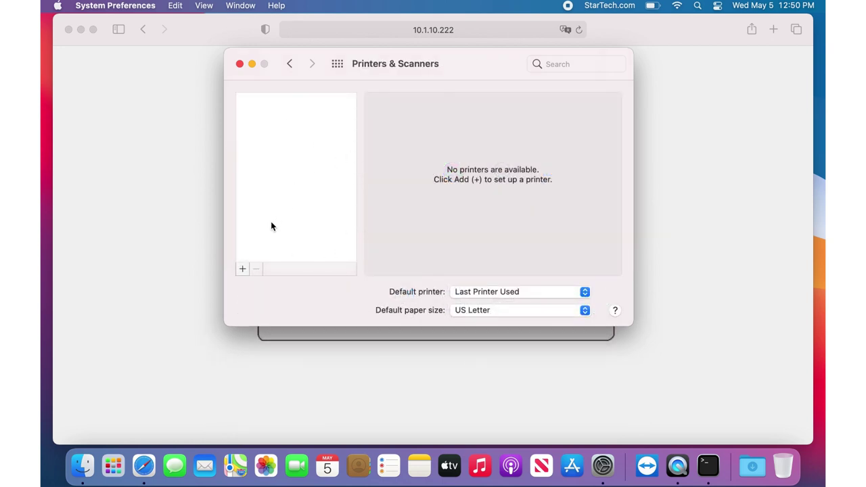
left_click(244, 269)
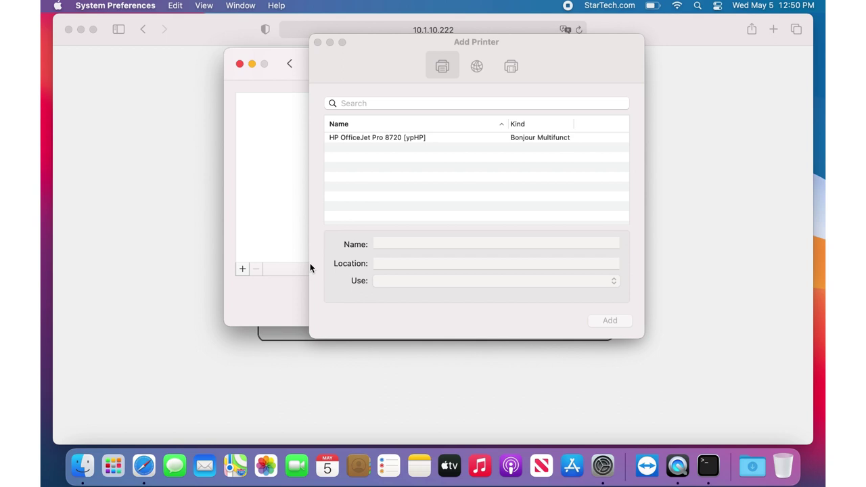
- Add IP printer 10.1.10.222 via LPD, queue lp1, as Generic PCL 'Wireless HP' with Duplexer ticked
left_click(477, 66)
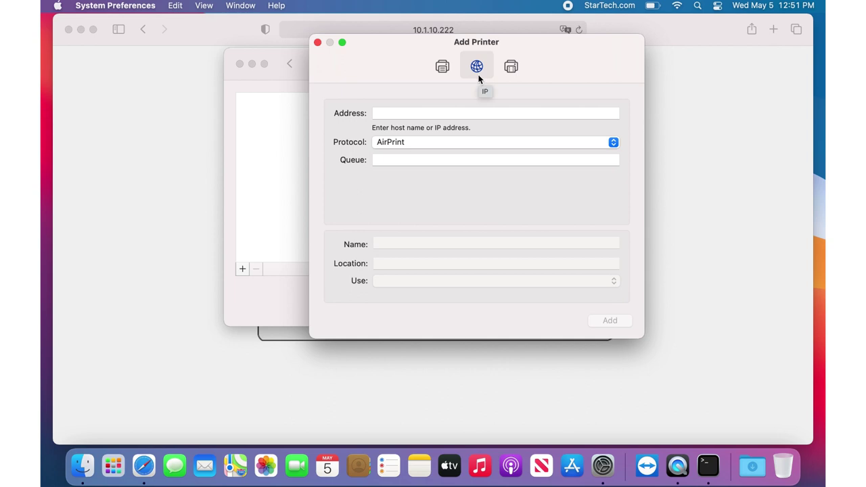
left_click(475, 112)
type("10.1.10.222")
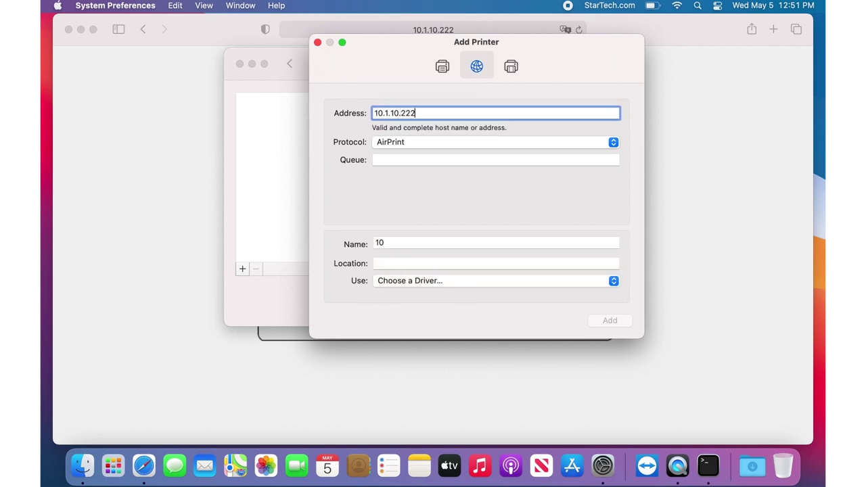
left_click(475, 144)
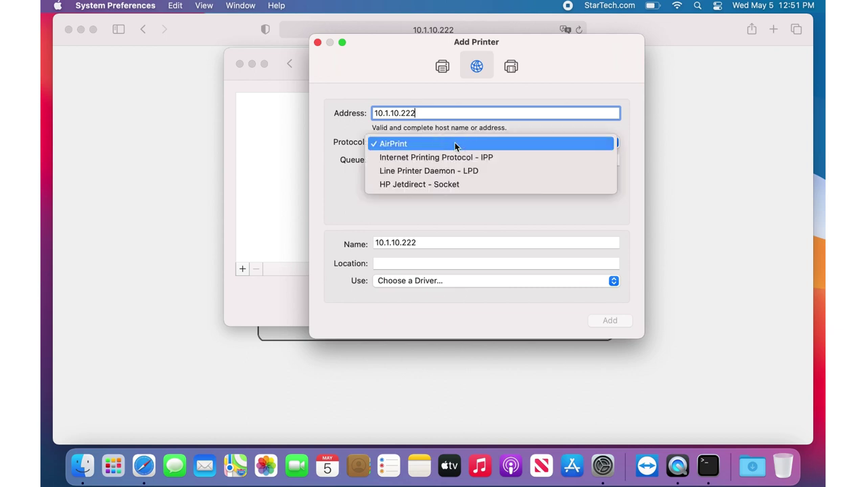
left_click(478, 172)
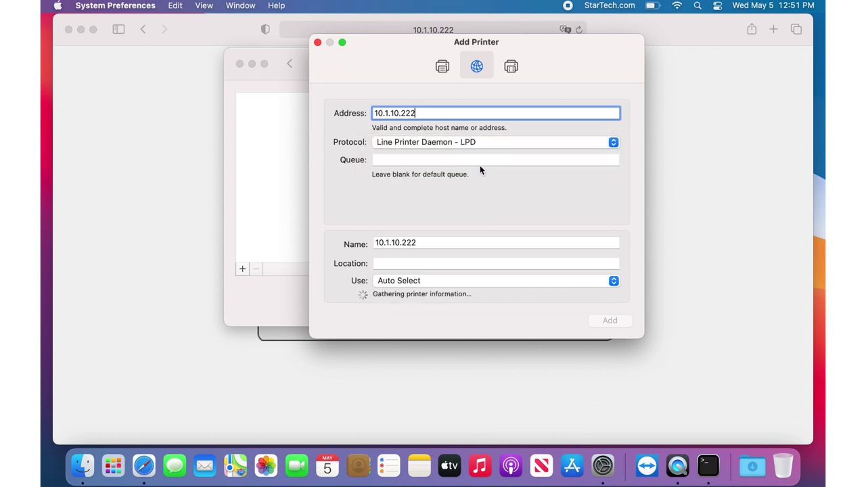
left_click(481, 161)
type("lp1")
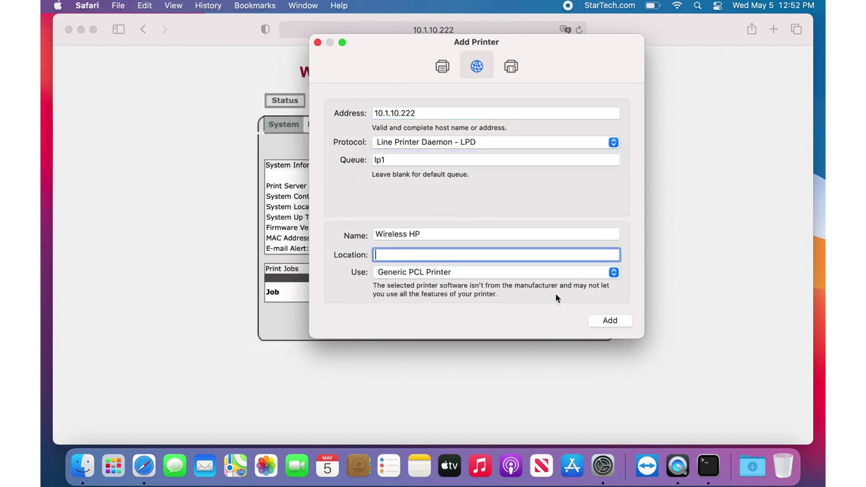
left_click(600, 319)
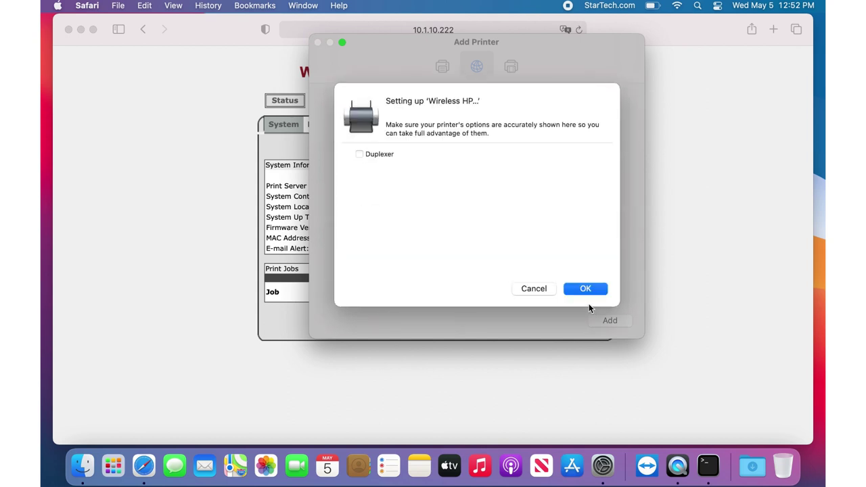
left_click(386, 156)
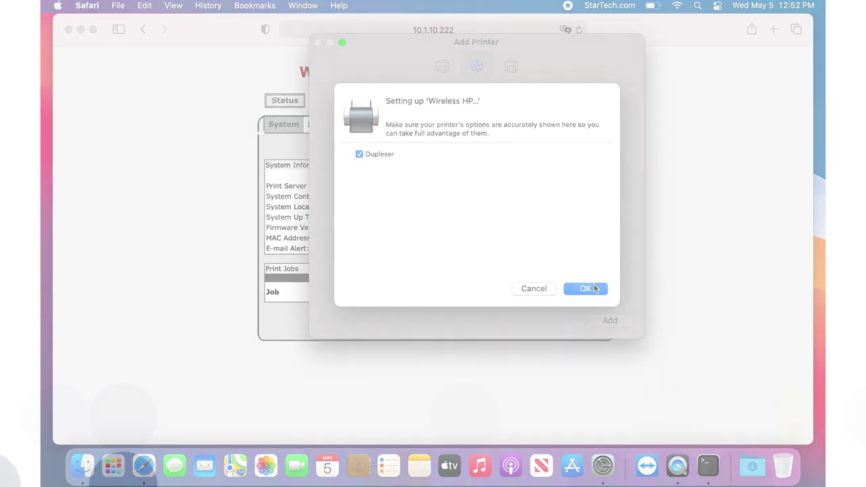